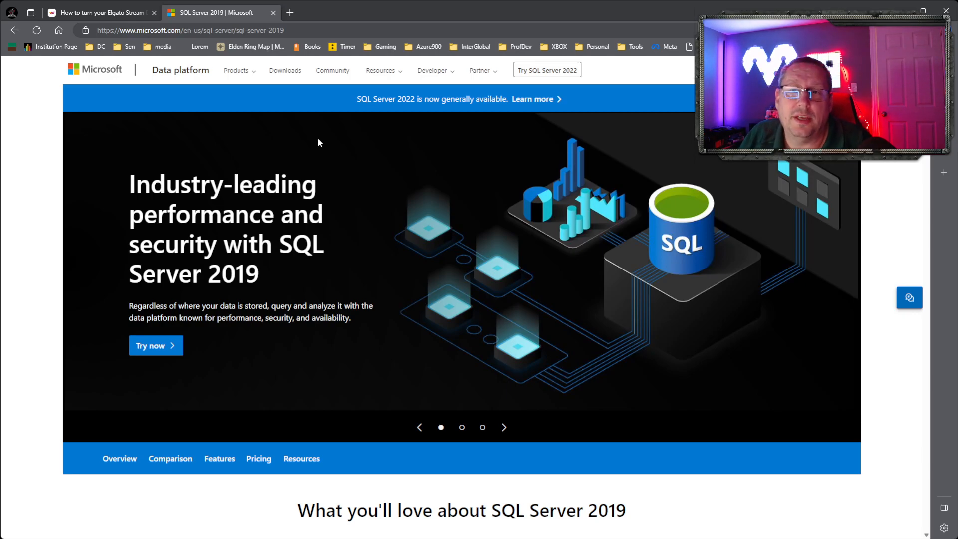
# Download the free SQL Server 2022 Developer installer from the SQL Server downloads page, saving it as SQL2022-SSEI-Dev in Downloads.
pyautogui.click(284, 71)
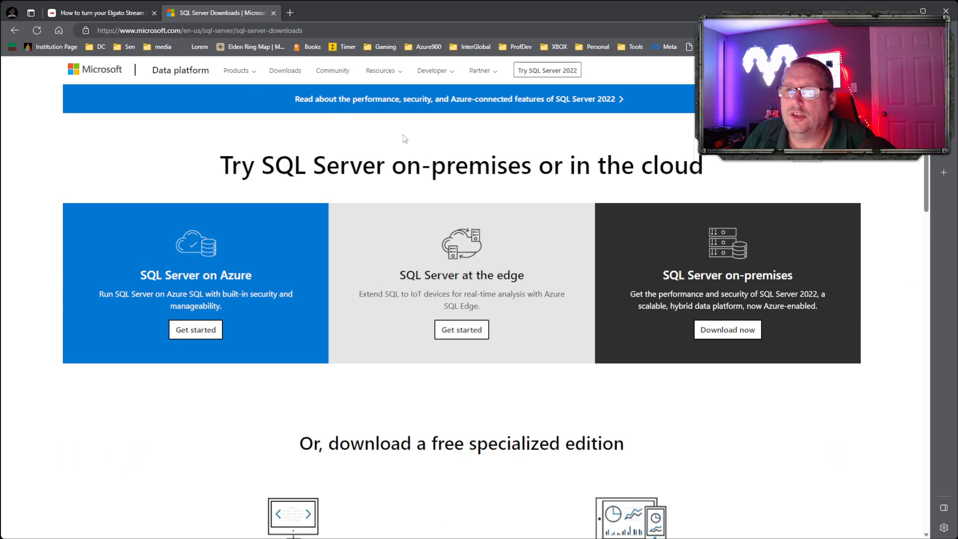
pyautogui.scroll(-5, 404, 139)
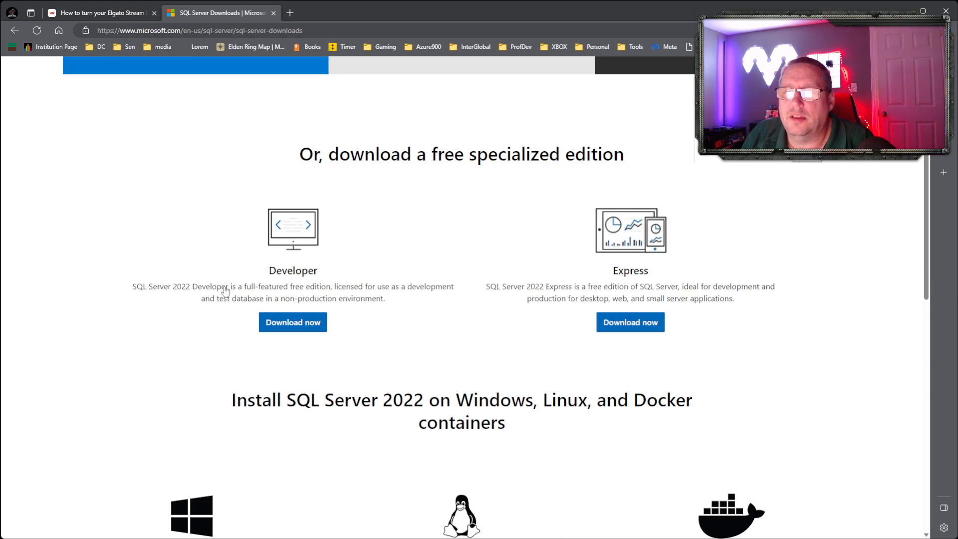
pyautogui.scroll(-8, 344, 308)
pyautogui.scroll(-5, 343, 308)
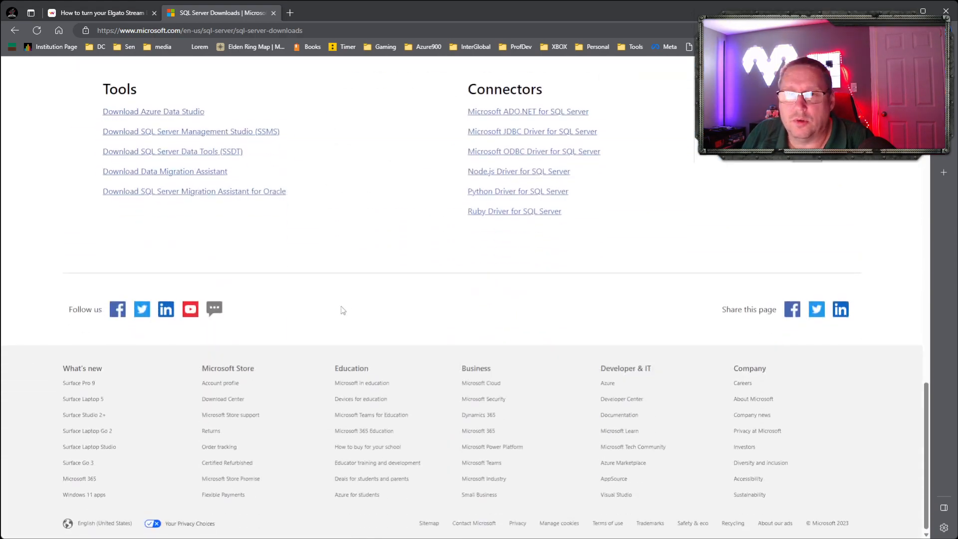
pyautogui.scroll(3, 340, 299)
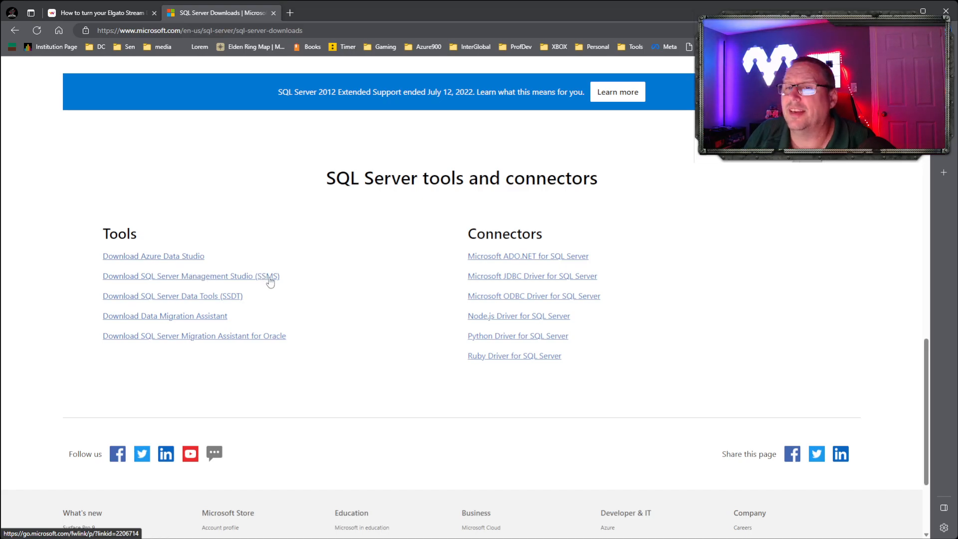
pyautogui.scroll(10, 270, 283)
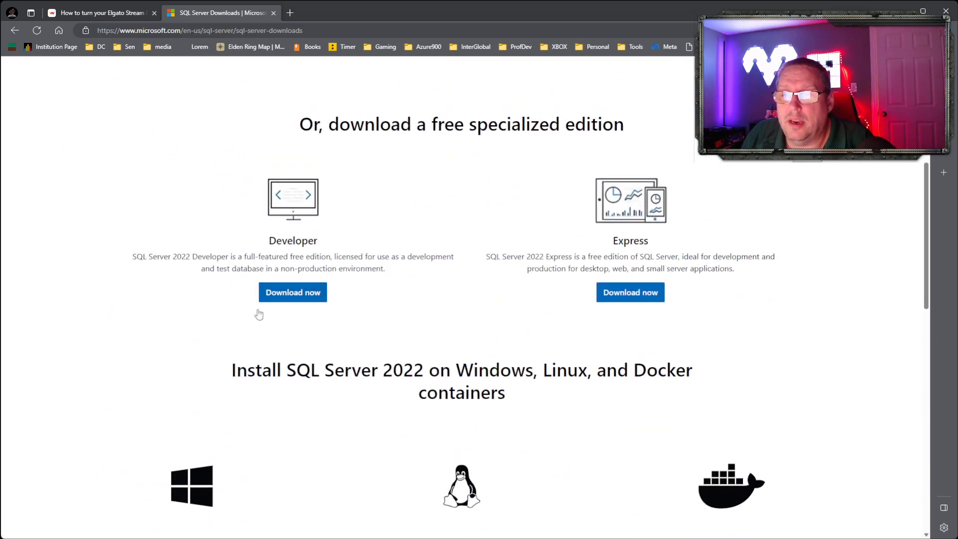
pyautogui.click(291, 295)
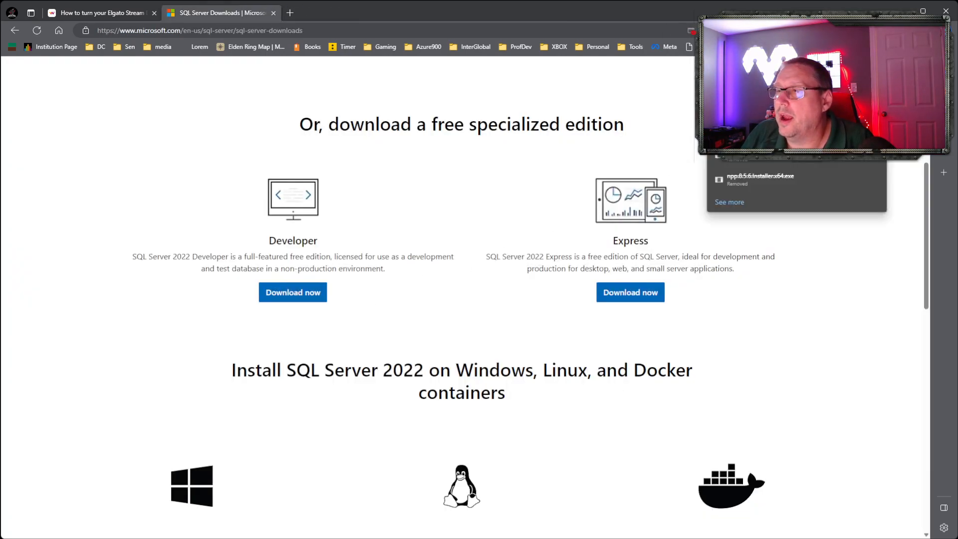
pyautogui.moveTo(690, 74); pyautogui.dragTo(415, 85)
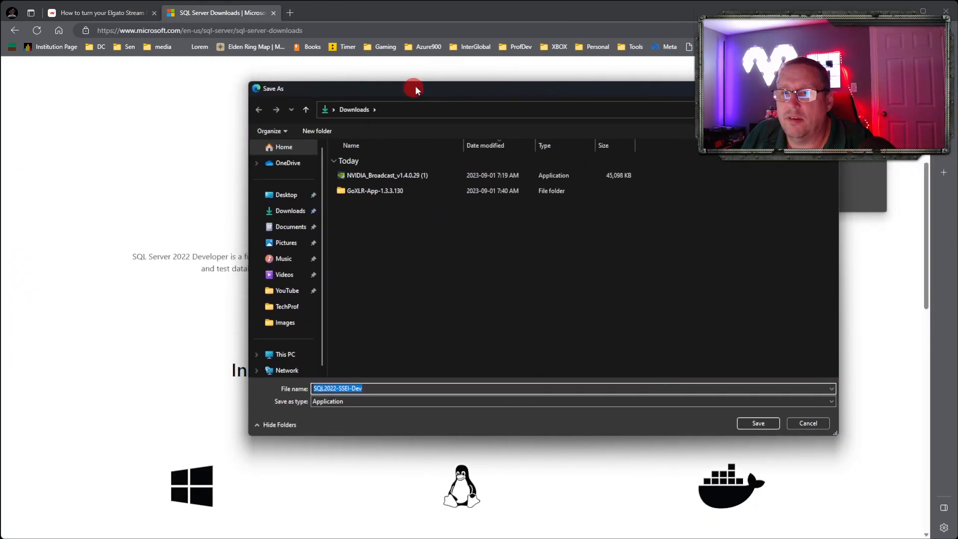
pyautogui.click(755, 424)
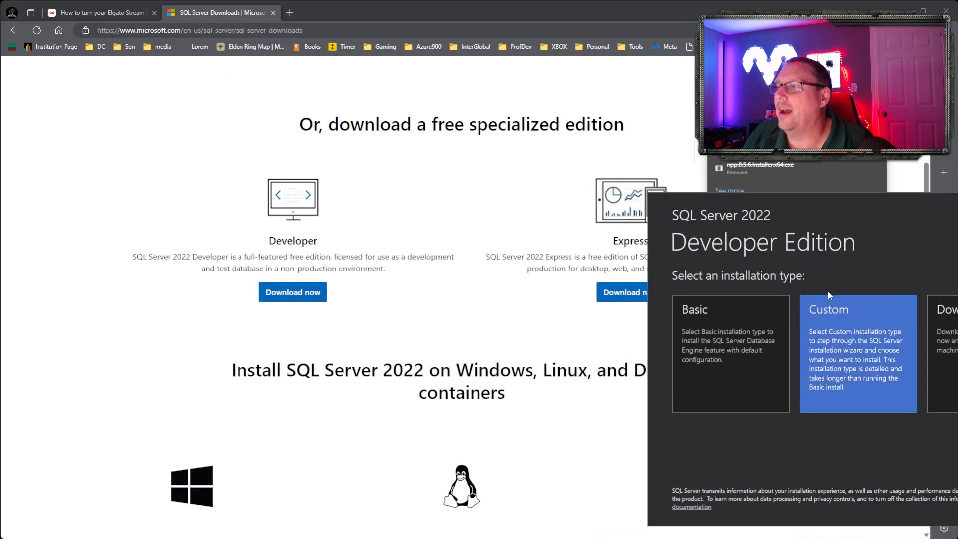
# Dismiss the duplicate-instance warning and choose the Custom installation type in the SQL Server 2022 Developer Edition installer.
pyautogui.moveTo(888, 202); pyautogui.dragTo(499, 142)
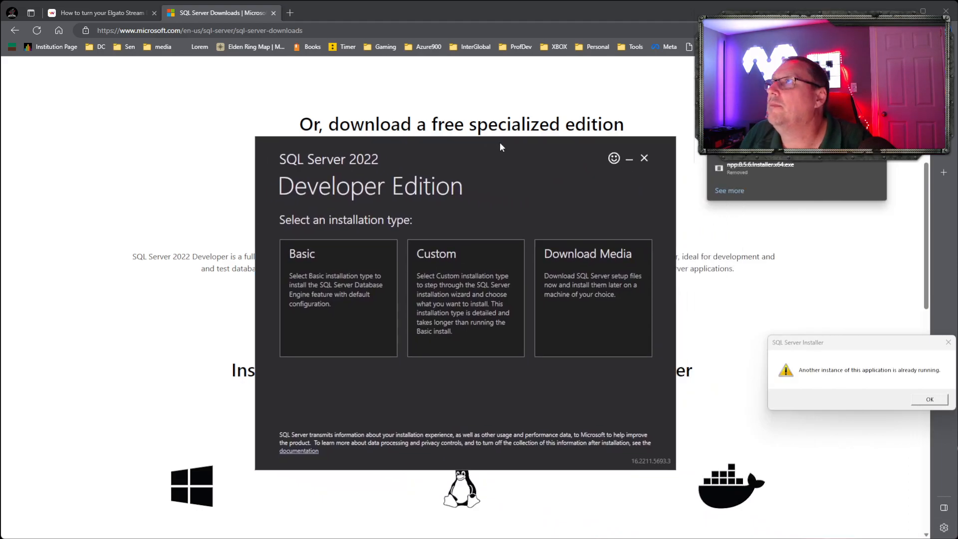
pyautogui.click(925, 400)
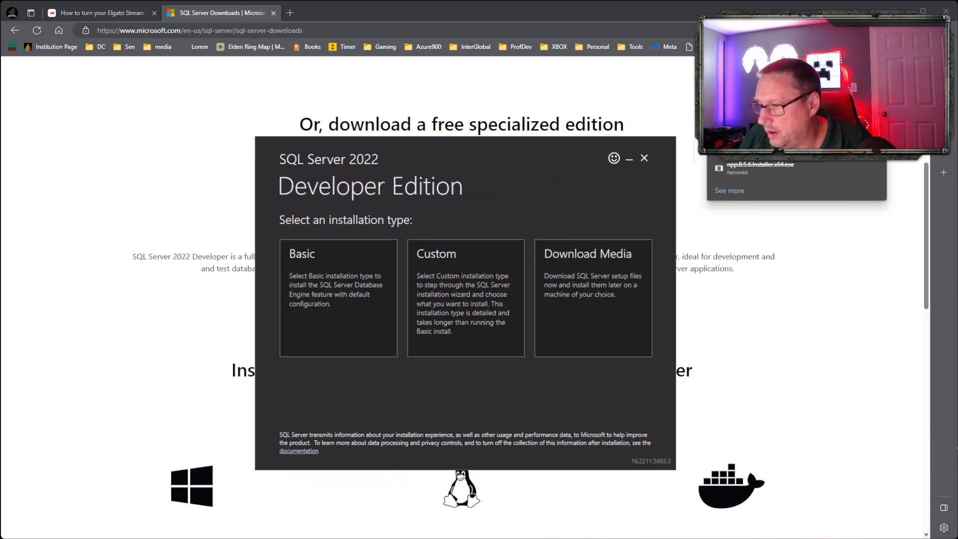
pyautogui.moveTo(539, 144); pyautogui.dragTo(558, 136)
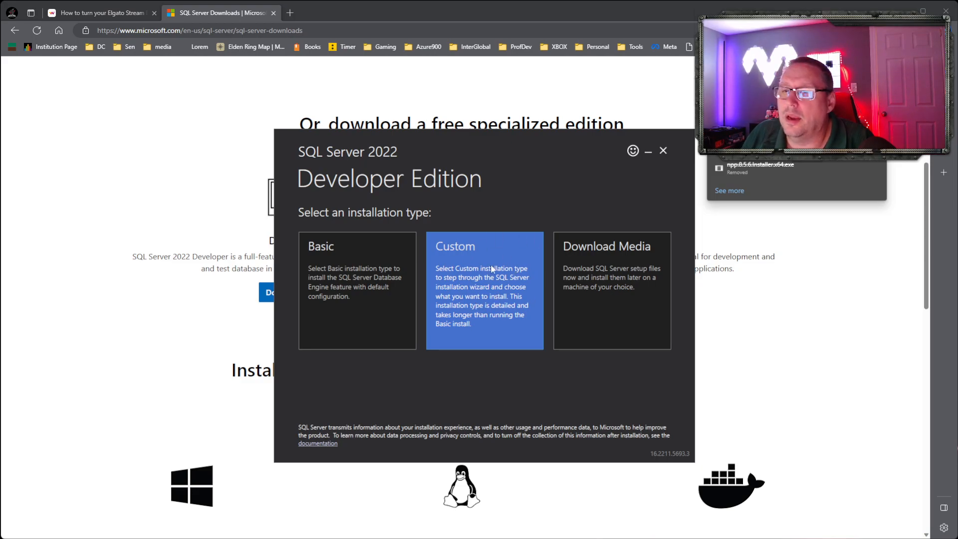
pyautogui.click(484, 280)
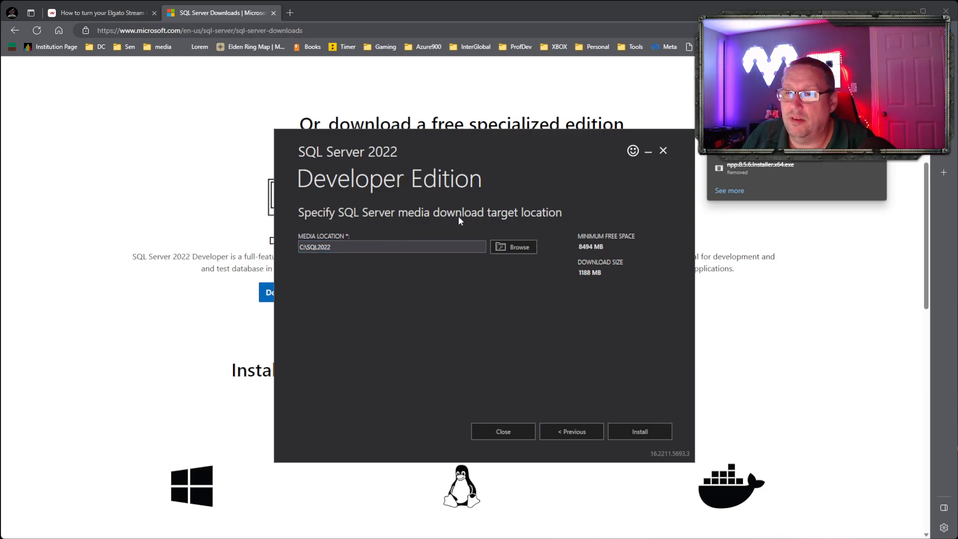
# Set the SQL Server media download location to the user profile's Downloads folder.
pyautogui.click(518, 248)
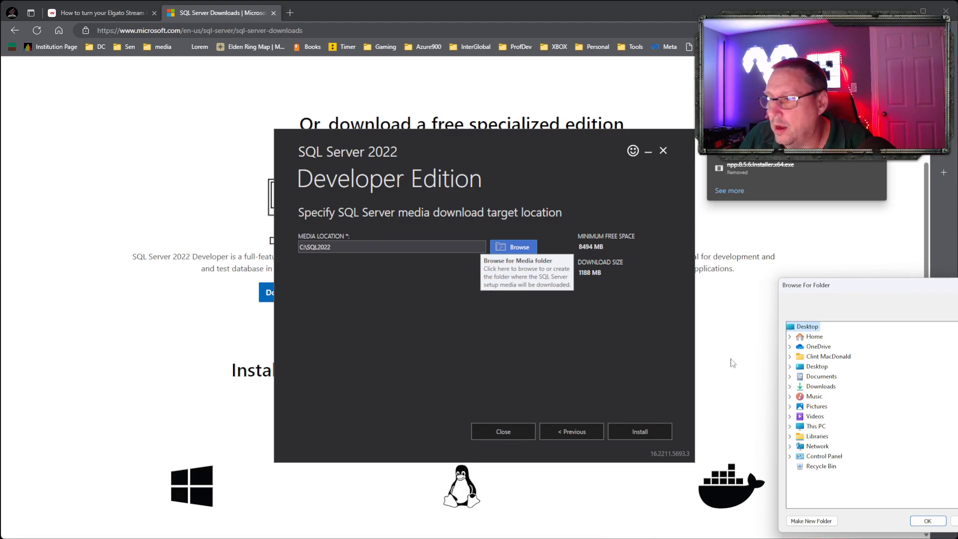
pyautogui.click(820, 387)
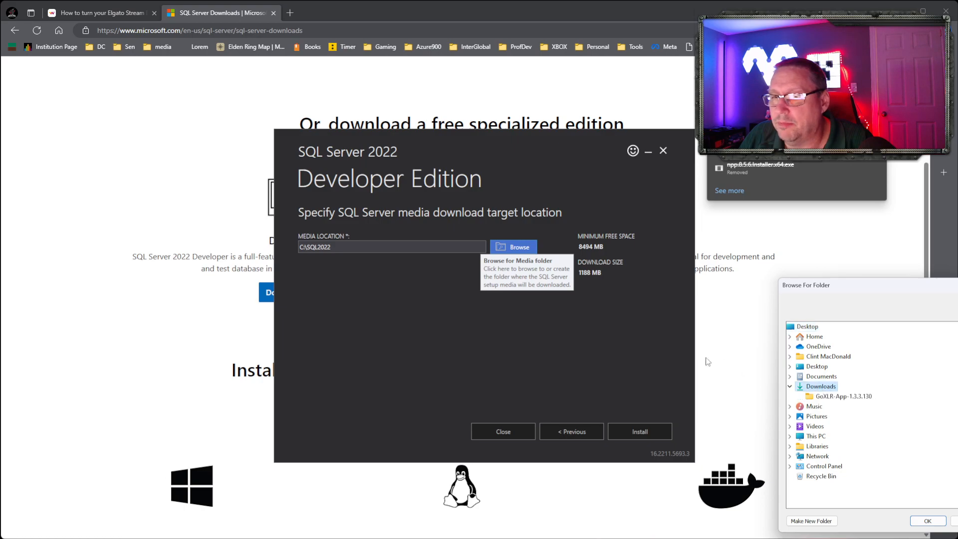
pyautogui.click(927, 520)
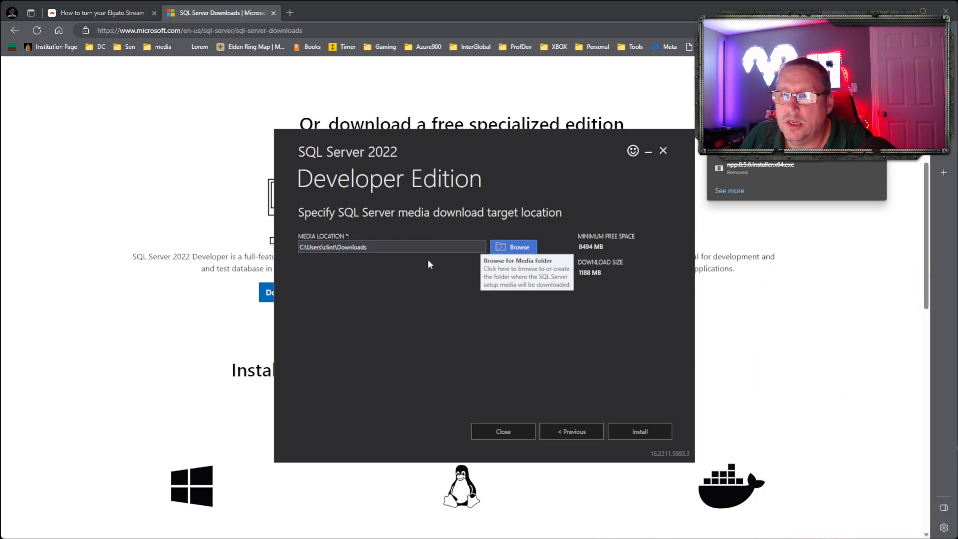
# Set the media download location to D:\Downloads on the JediStorage drive and start the installation.
pyautogui.click(513, 247)
pyautogui.click(814, 426)
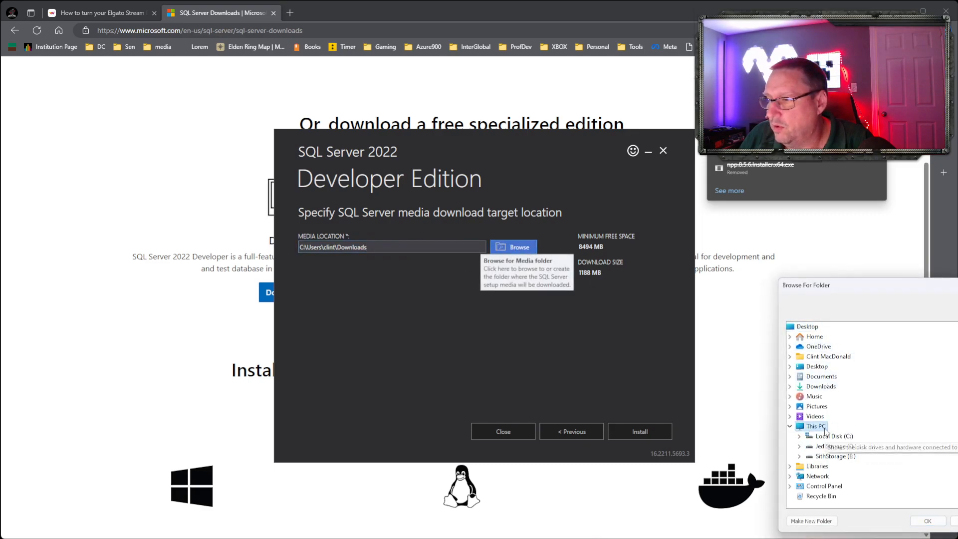
pyautogui.click(840, 458)
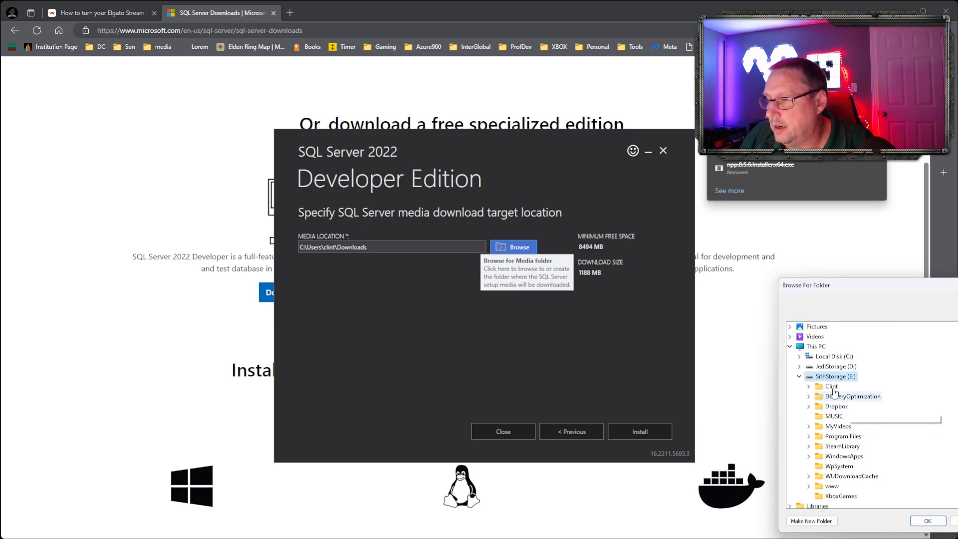
pyautogui.click(832, 366)
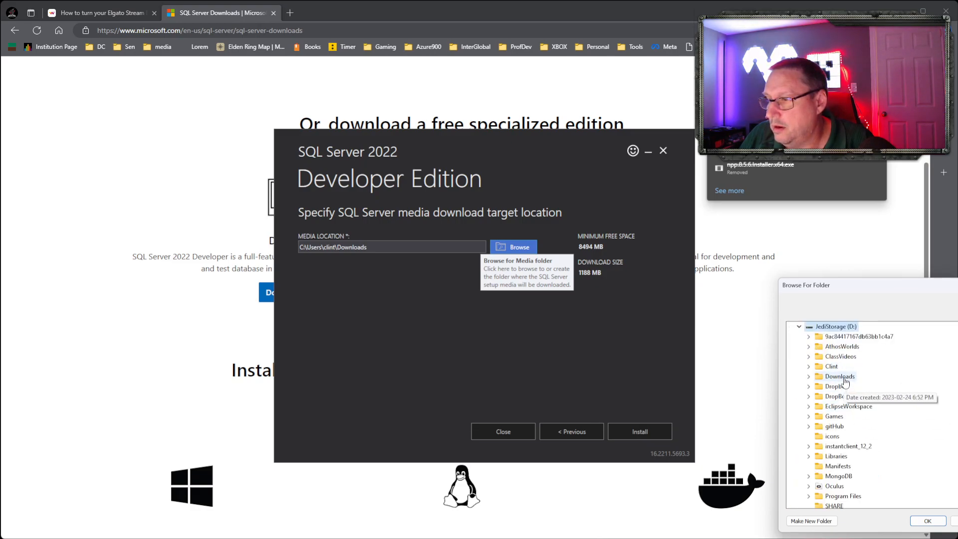
pyautogui.click(838, 377)
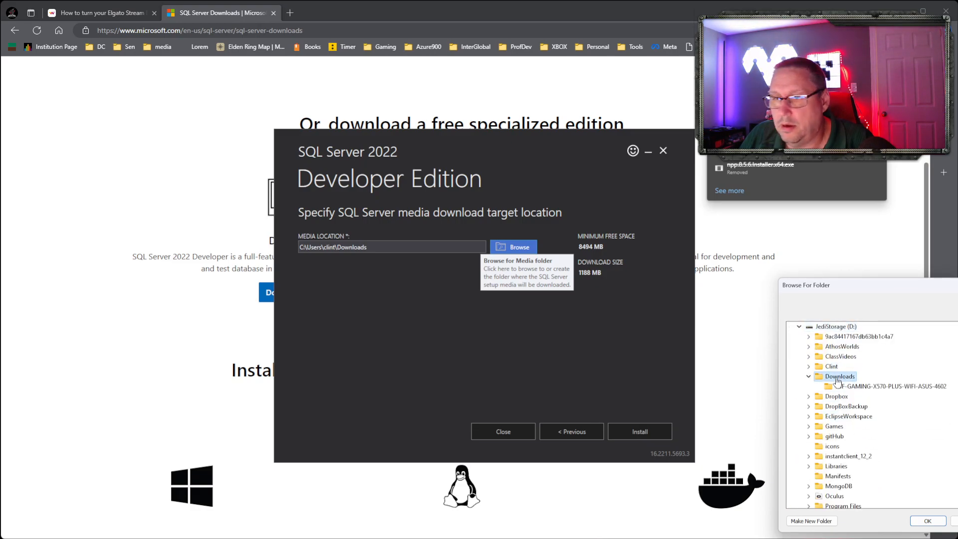
pyautogui.click(927, 520)
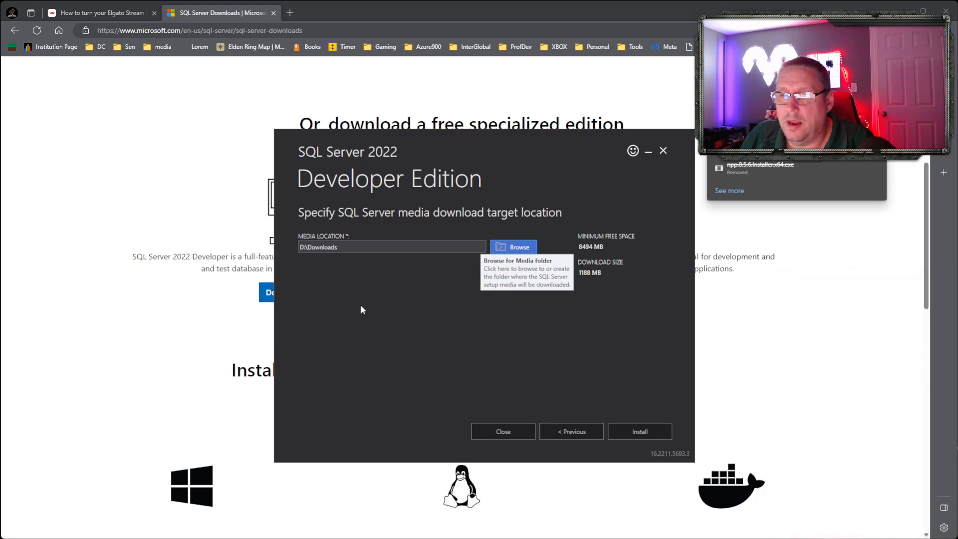
pyautogui.click(639, 431)
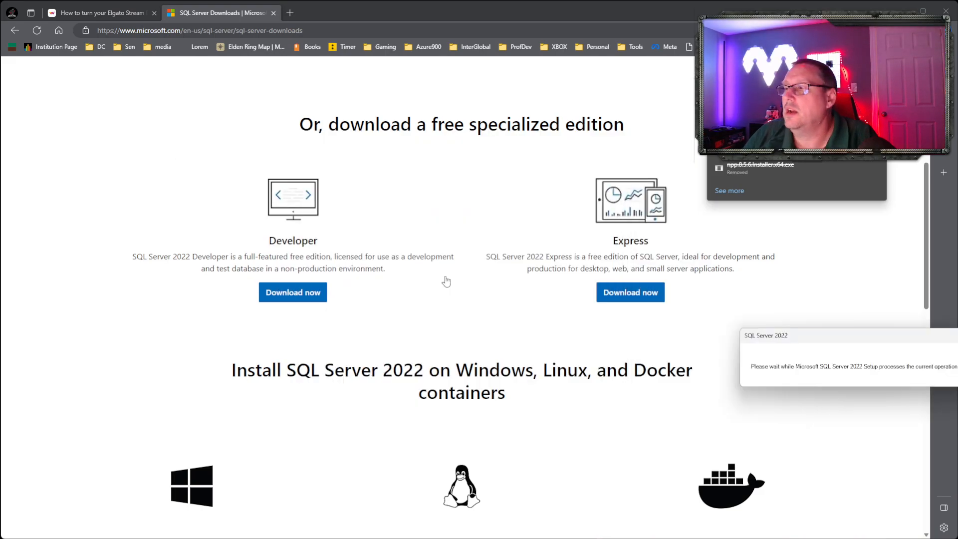
# Move the SQL Server Installation Center toward the middle of the desktop and close the Icon Library window.
pyautogui.moveTo(874, 336); pyautogui.dragTo(851, 335)
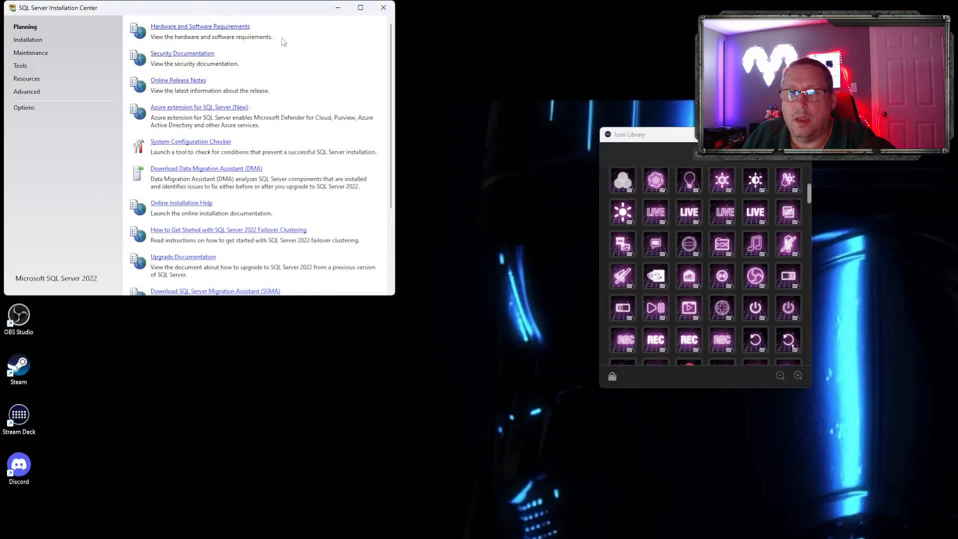
pyautogui.moveTo(278, 9); pyautogui.dragTo(484, 116)
pyautogui.click(800, 135)
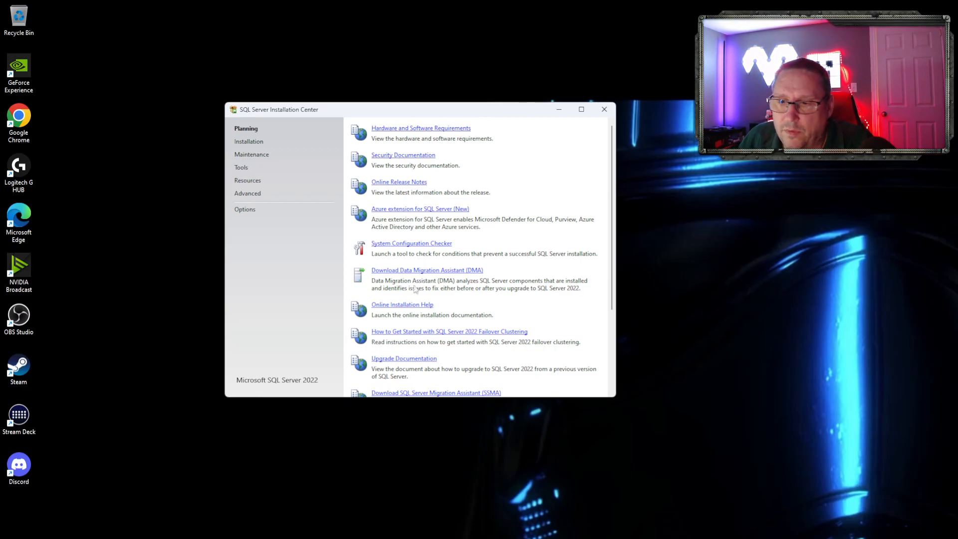
# Review the planning resources and launch a new SQL Server standalone installation from the Installation Center.
pyautogui.scroll(-3, 434, 243)
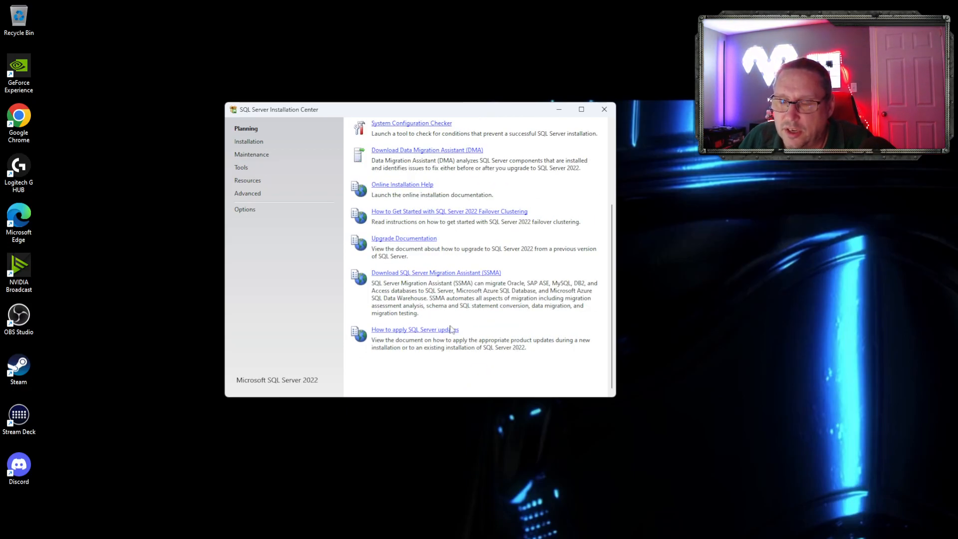
pyautogui.scroll(3, 434, 315)
pyautogui.scroll(2, 435, 315)
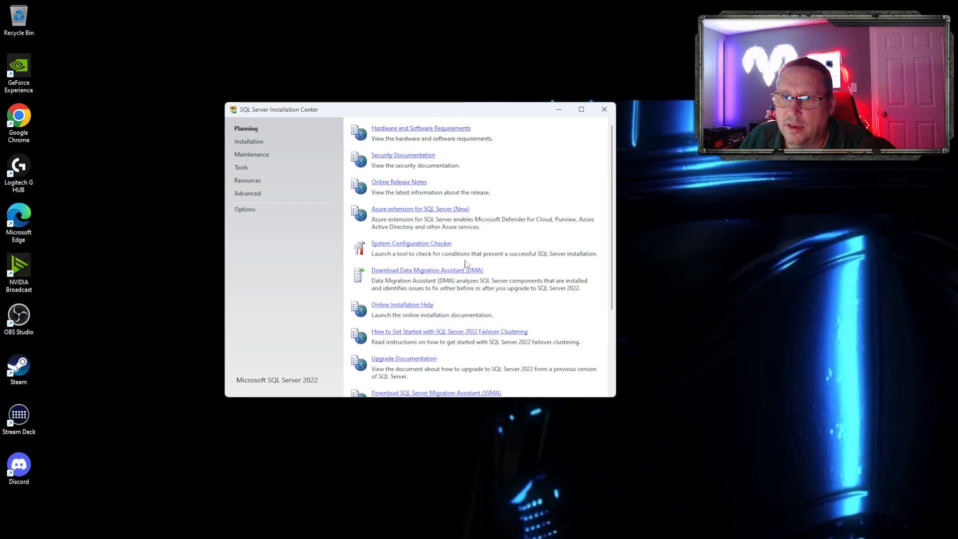
pyautogui.click(249, 141)
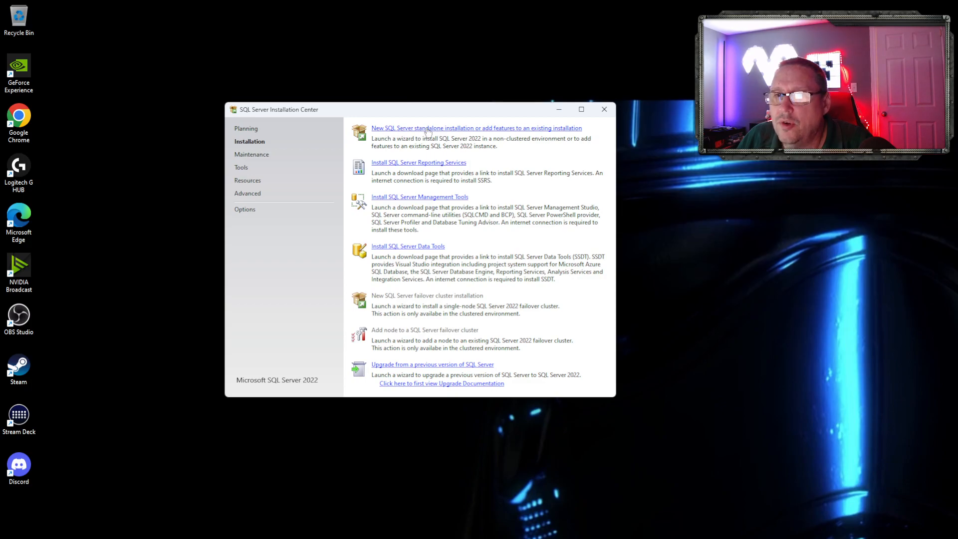
pyautogui.click(459, 131)
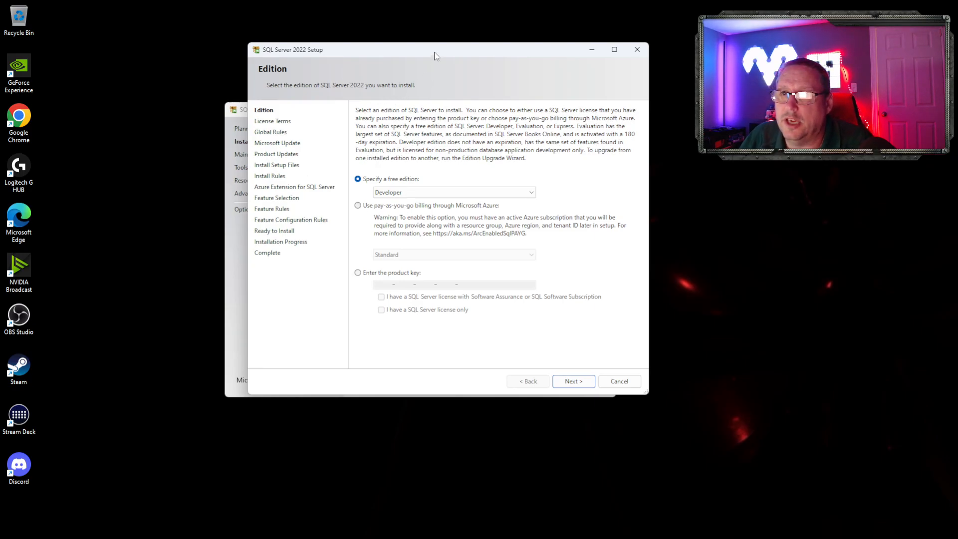
# Continue setup with the free Developer edition and accept the license terms after going through to their end.
pyautogui.moveTo(438, 54); pyautogui.dragTo(448, 60)
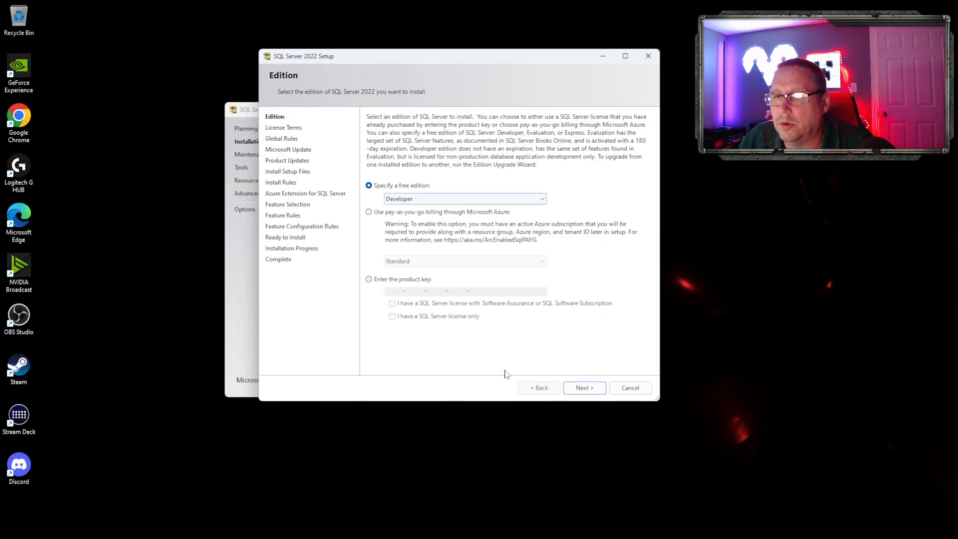
pyautogui.click(581, 388)
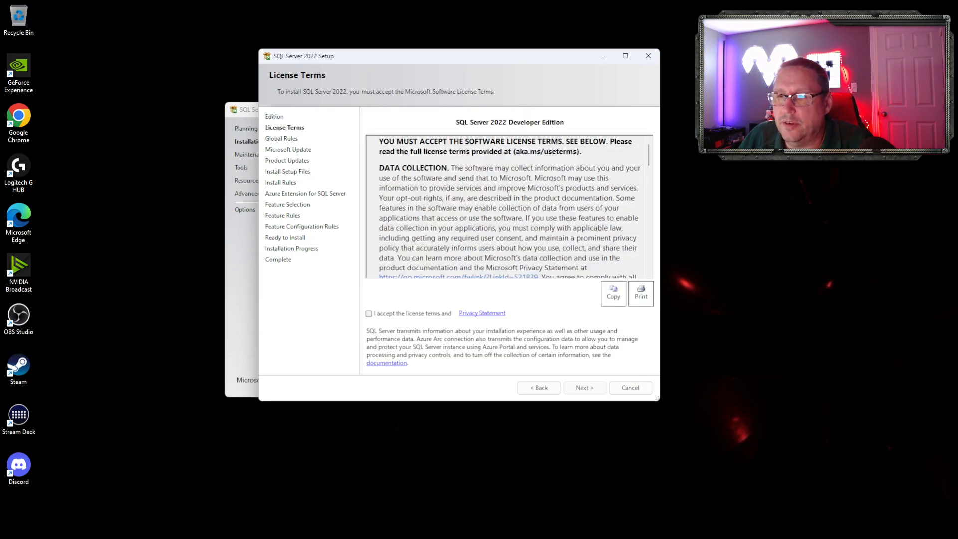
pyautogui.moveTo(649, 156); pyautogui.dragTo(649, 266)
pyautogui.click(368, 313)
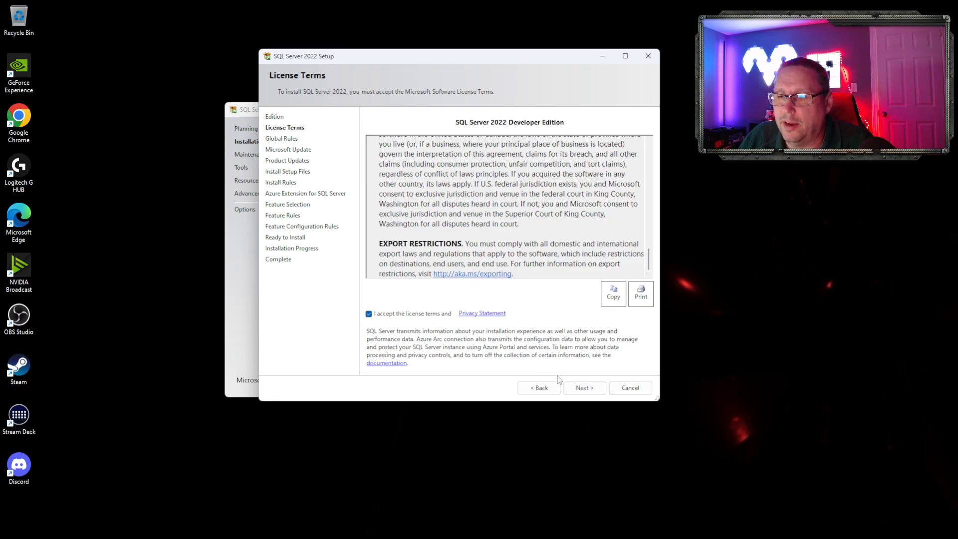
pyautogui.click(578, 388)
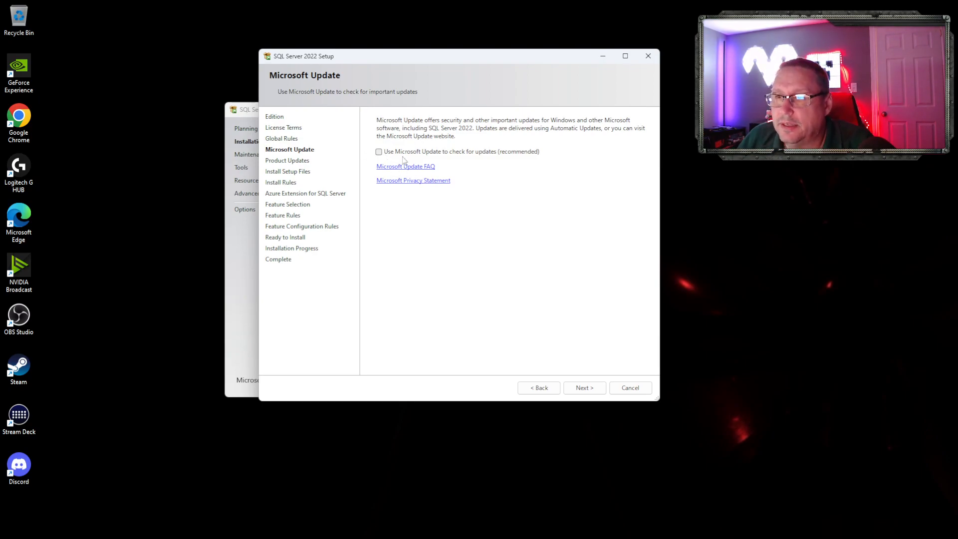
# Enable Microsoft Update checks, proceed past the install rules, and exclude the Azure Extension for SQL Server.
pyautogui.click(378, 152)
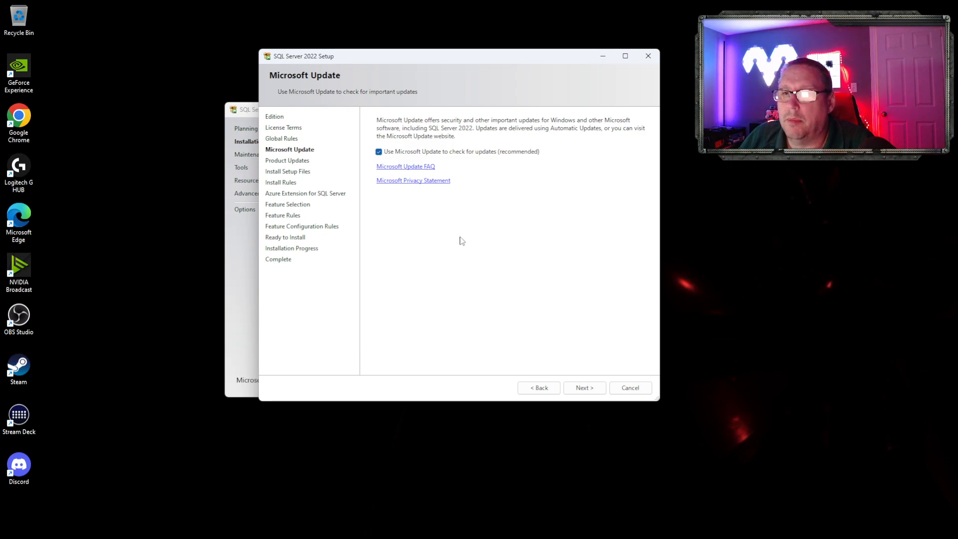
pyautogui.click(583, 387)
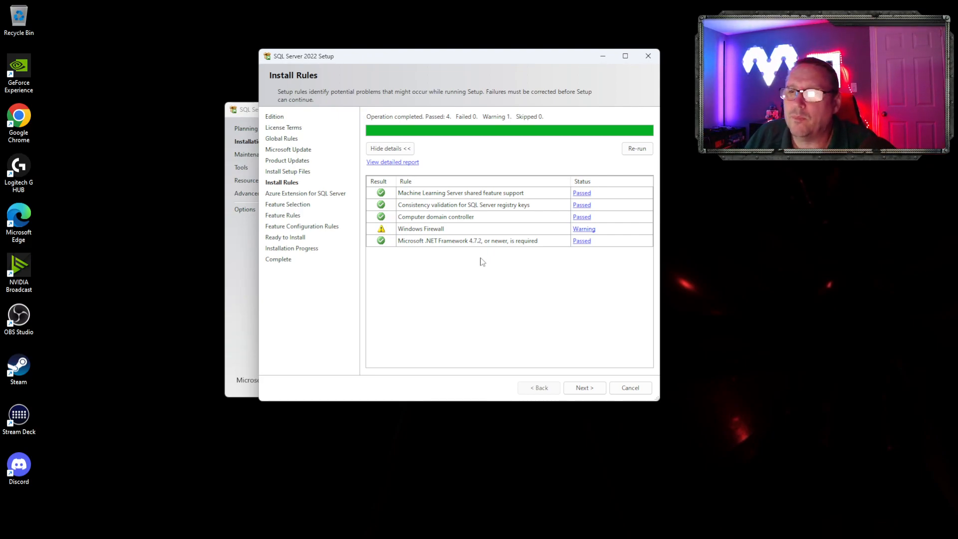
pyautogui.click(583, 389)
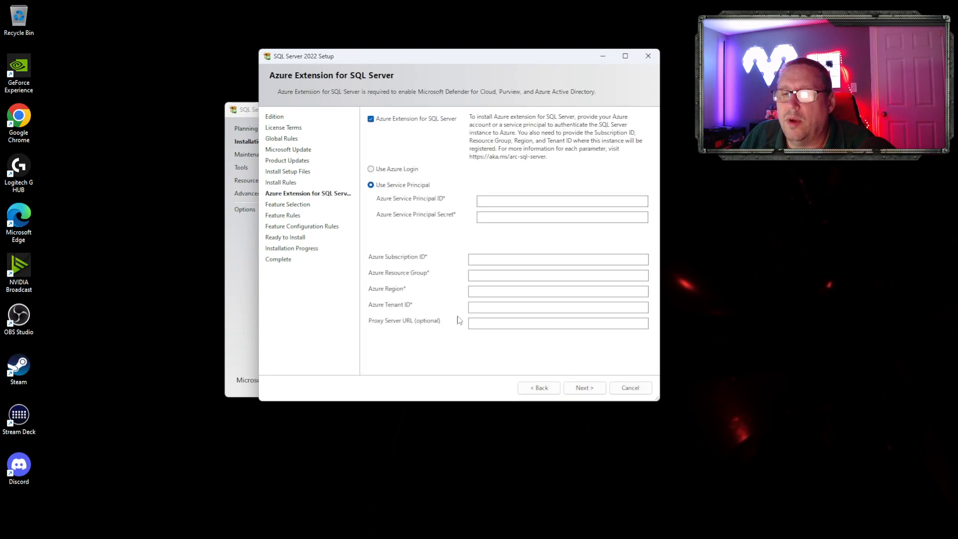
pyautogui.click(371, 120)
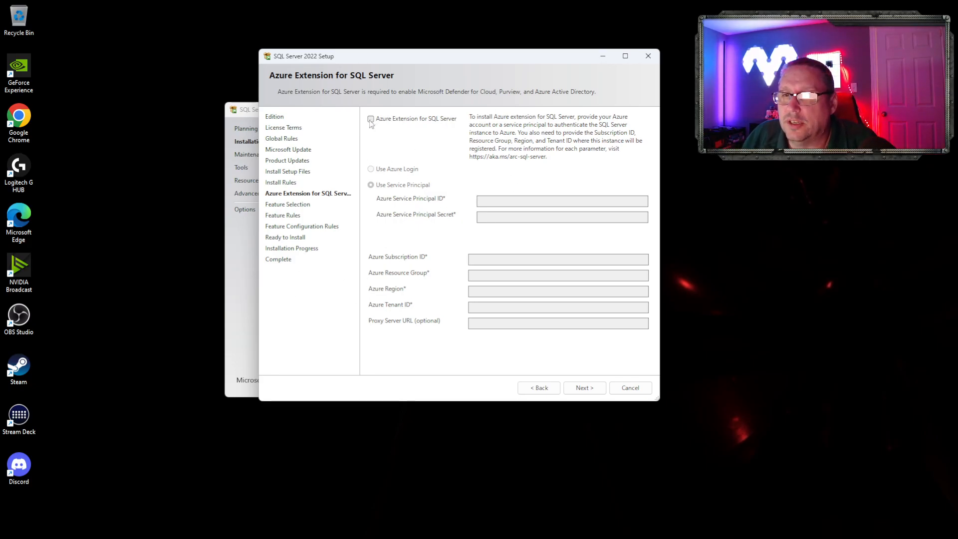
# Select Database Engine Services as the only feature to install and continue with the default instance MSSQLSERVER.
pyautogui.click(586, 387)
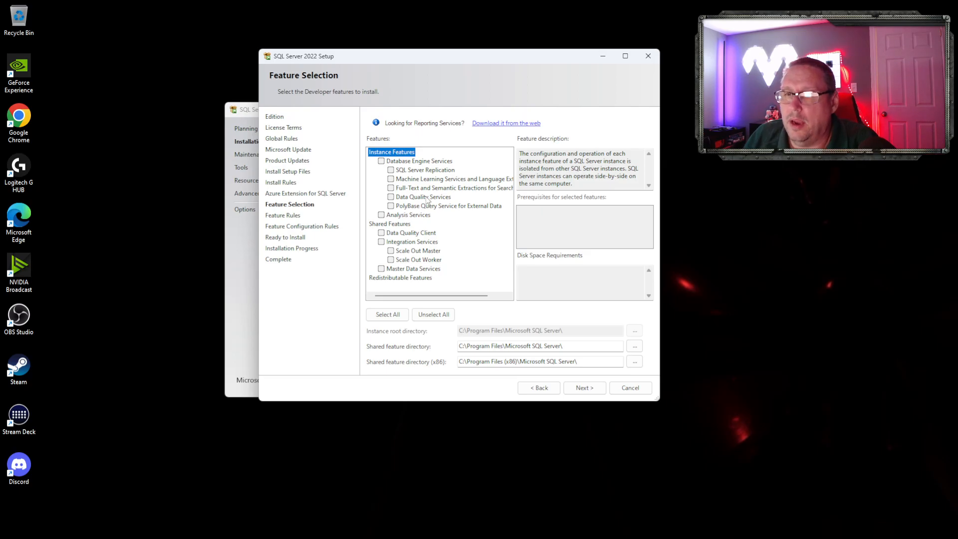
pyautogui.click(381, 160)
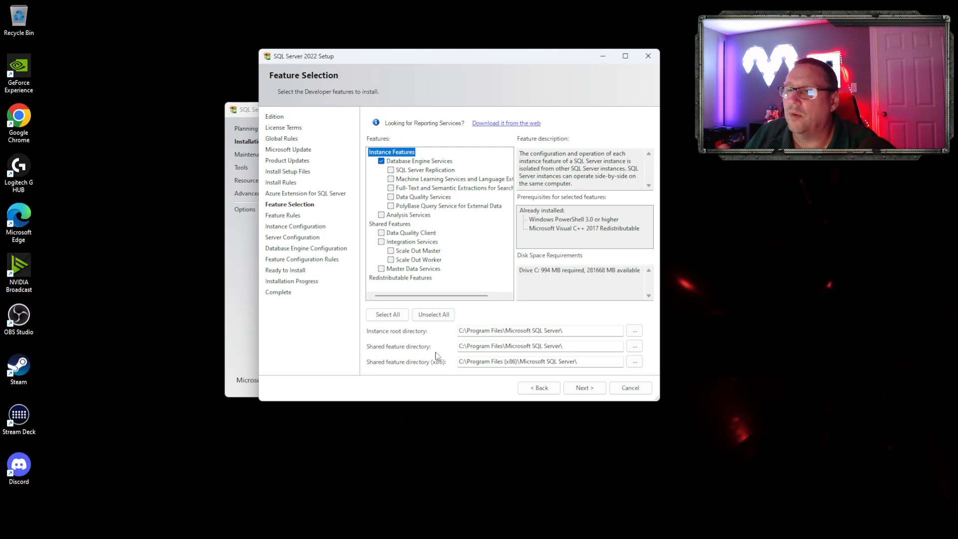
pyautogui.click(584, 388)
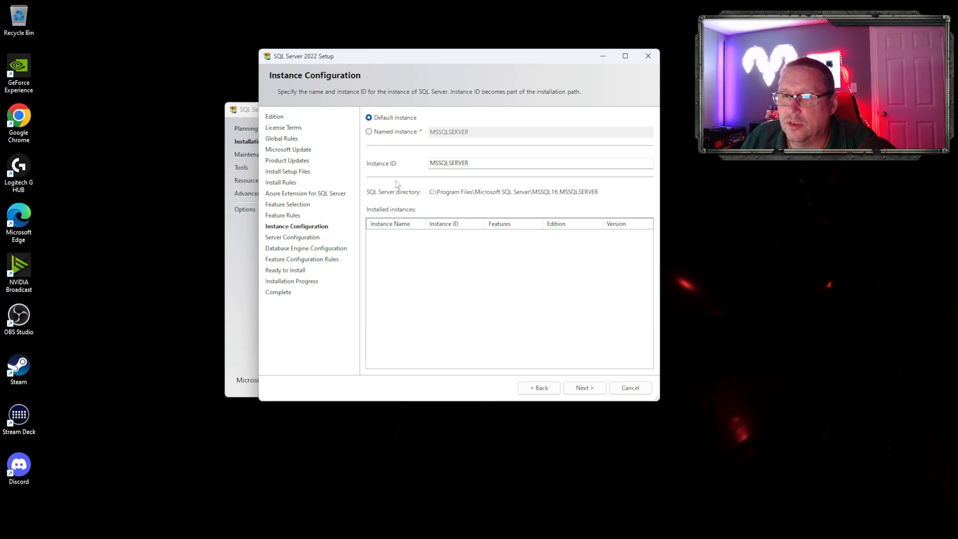
pyautogui.click(584, 388)
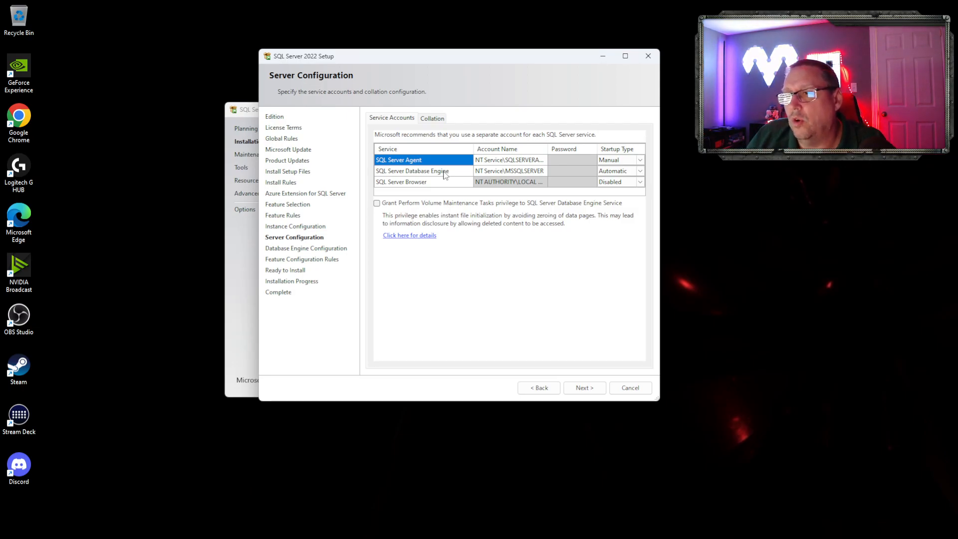
# Set the SQL Server Database Engine service's startup type to Manual and move the setup window higher on the desktop.
pyautogui.click(639, 171)
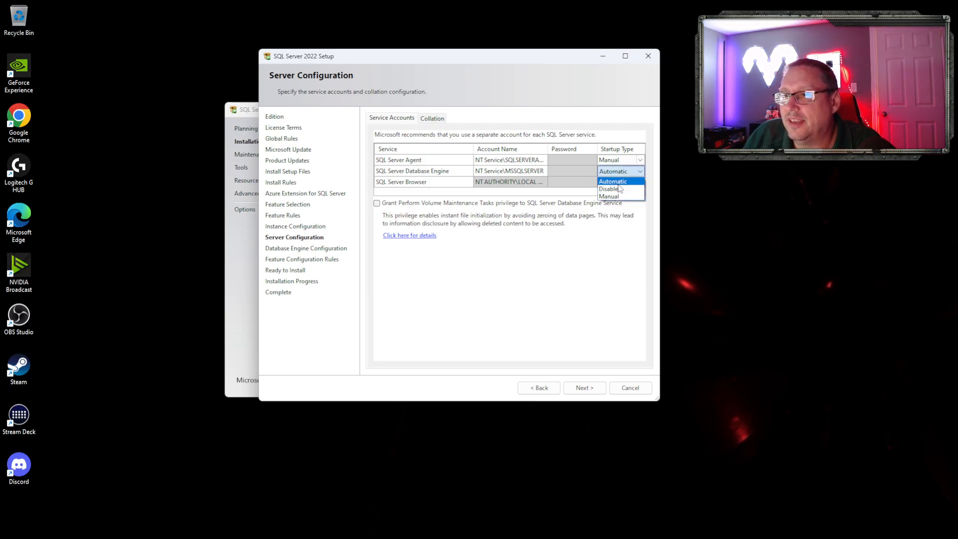
pyautogui.click(618, 196)
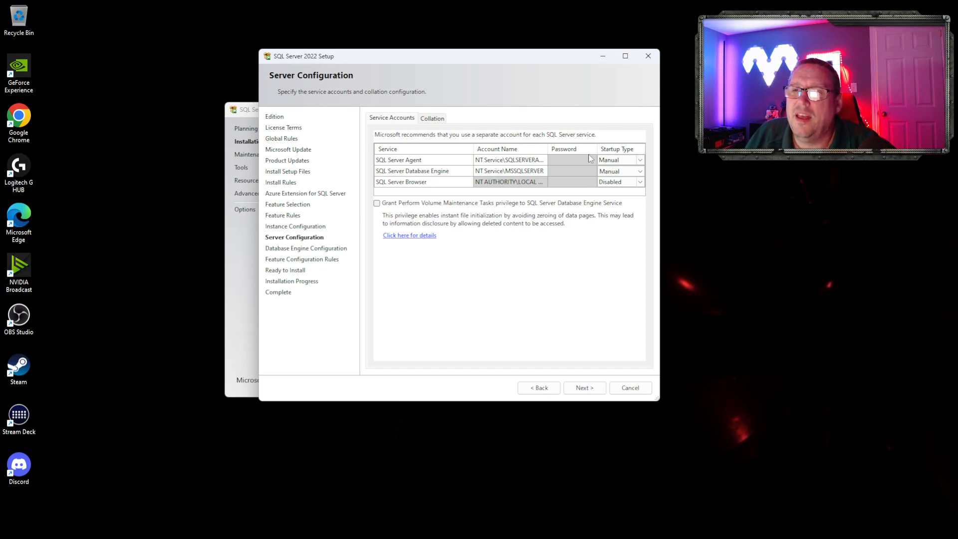
pyautogui.moveTo(534, 62); pyautogui.dragTo(494, 168)
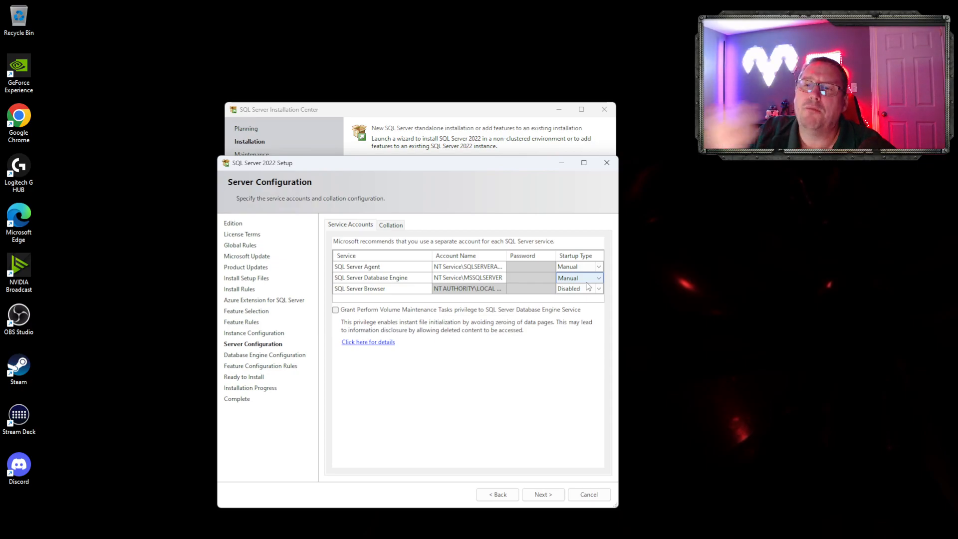
pyautogui.moveTo(510, 160); pyautogui.dragTo(551, 20)
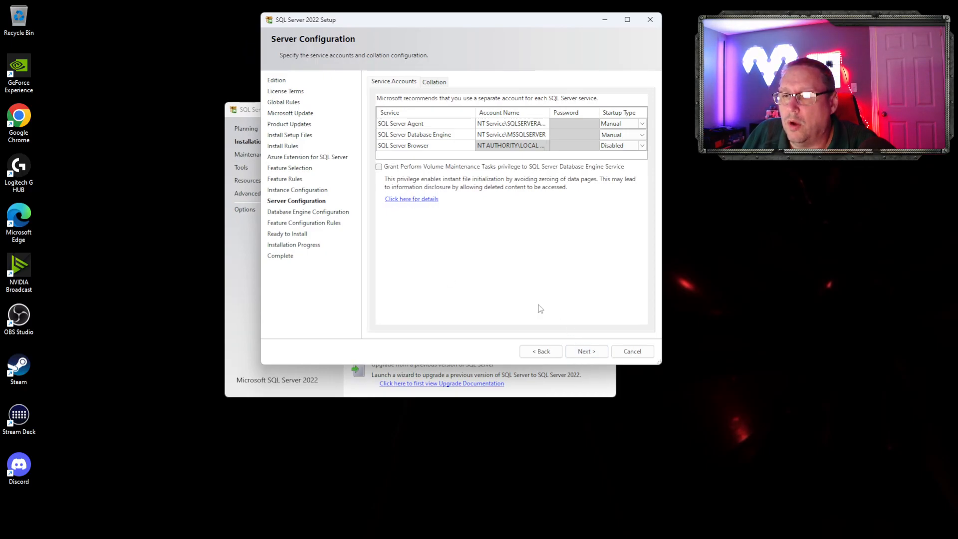
# Check the Database Engine collation, keep it as it is, and proceed to the Database Engine configuration.
pyautogui.click(432, 84)
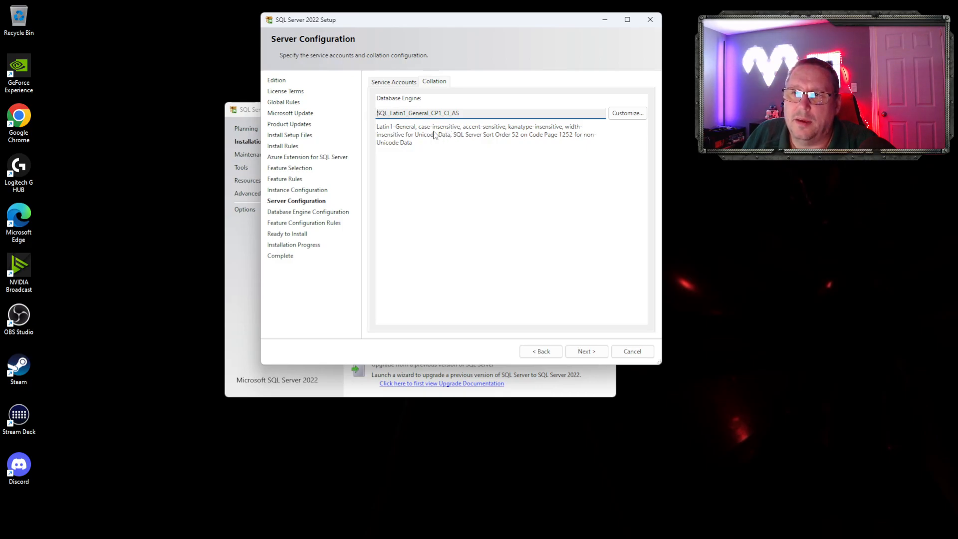
pyautogui.click(398, 83)
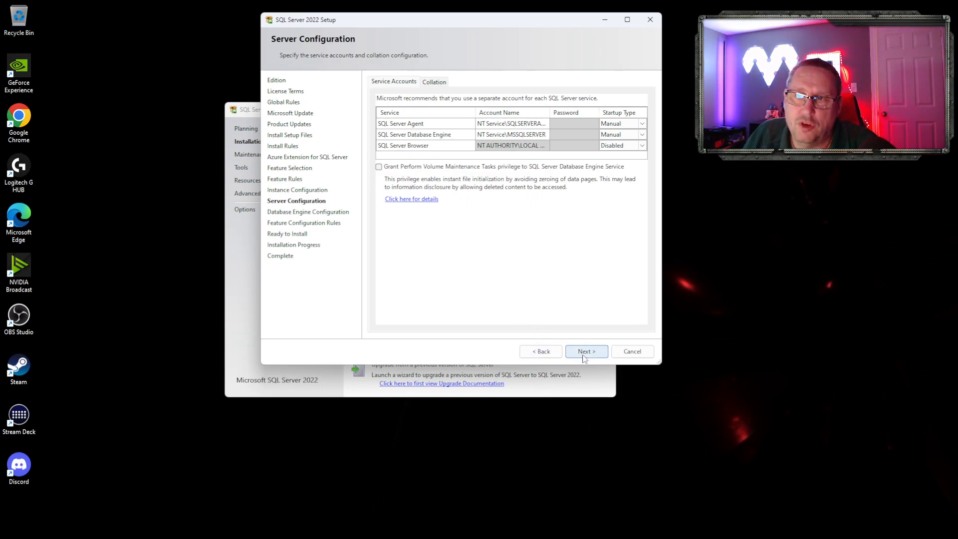
pyautogui.click(583, 353)
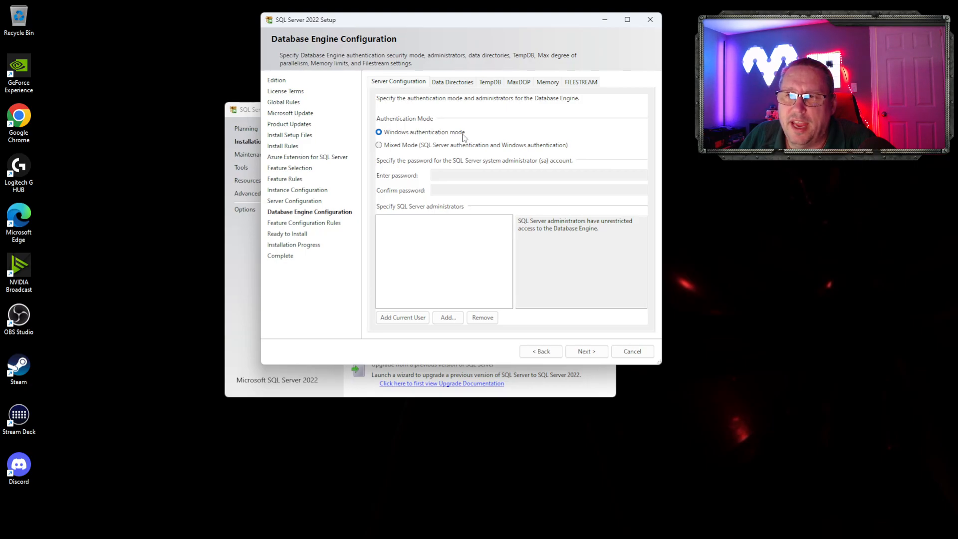
# Set up Mixed Mode authentication with a confirmed sa account password, and add the current user as a SQL Server administrator.
pyautogui.click(388, 146)
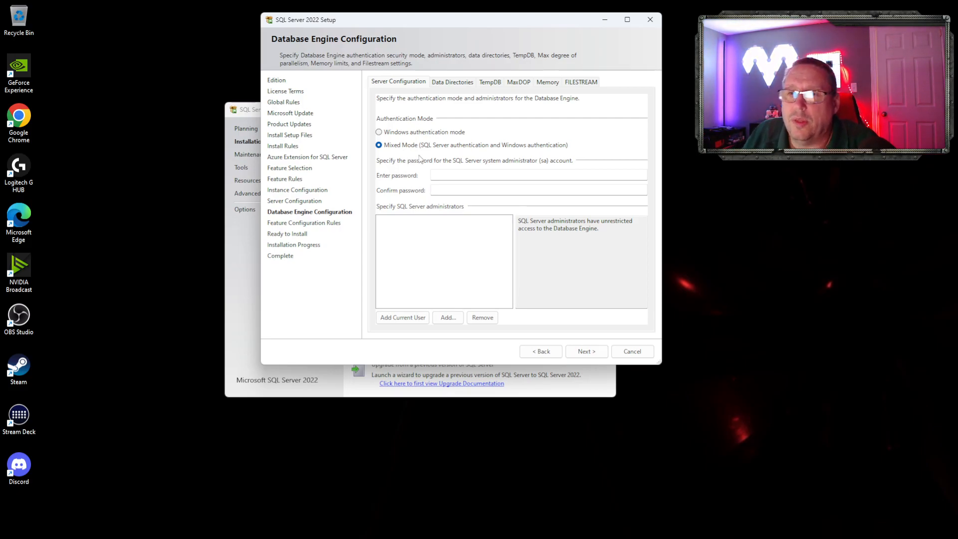
pyautogui.click(466, 176)
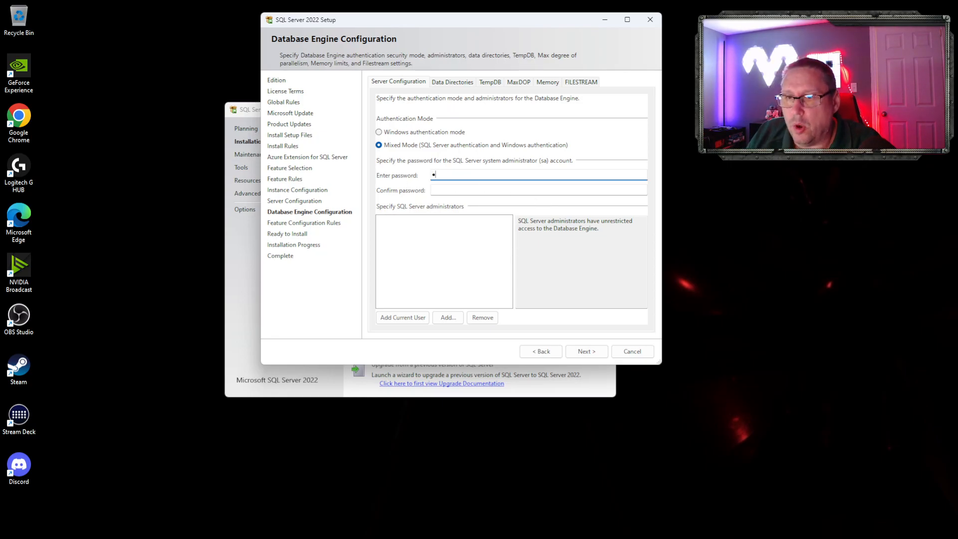
pyautogui.write('********')
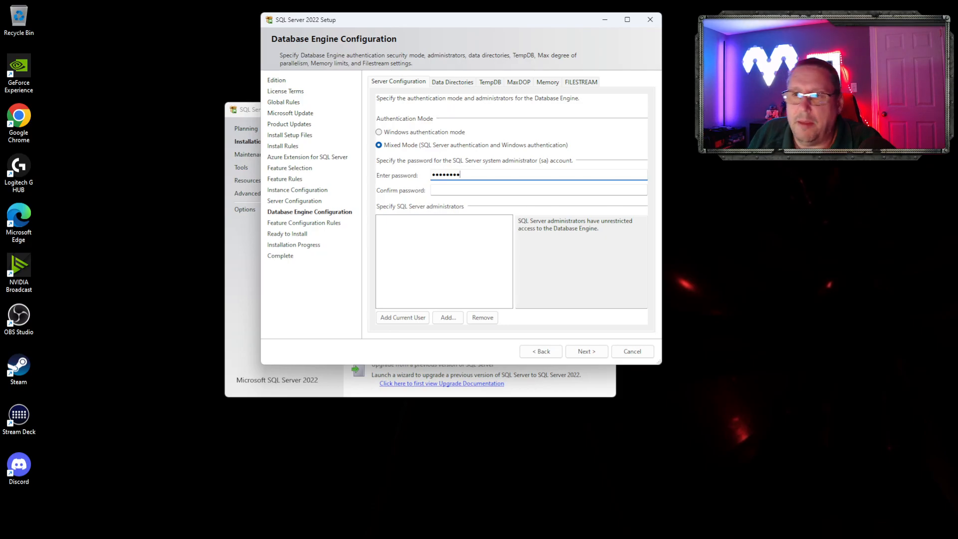
pyautogui.click(499, 194)
pyautogui.write('****')
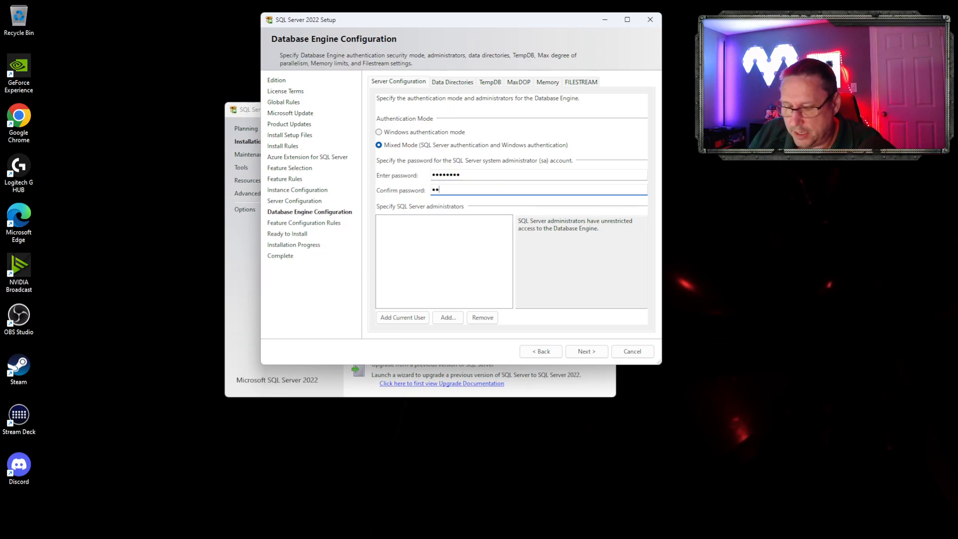
pyautogui.write('****')
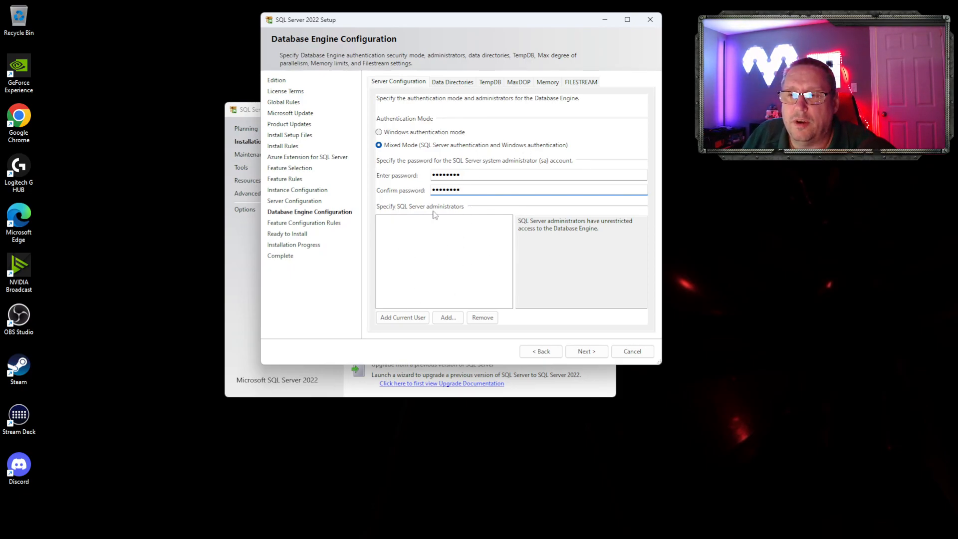
pyautogui.click(405, 319)
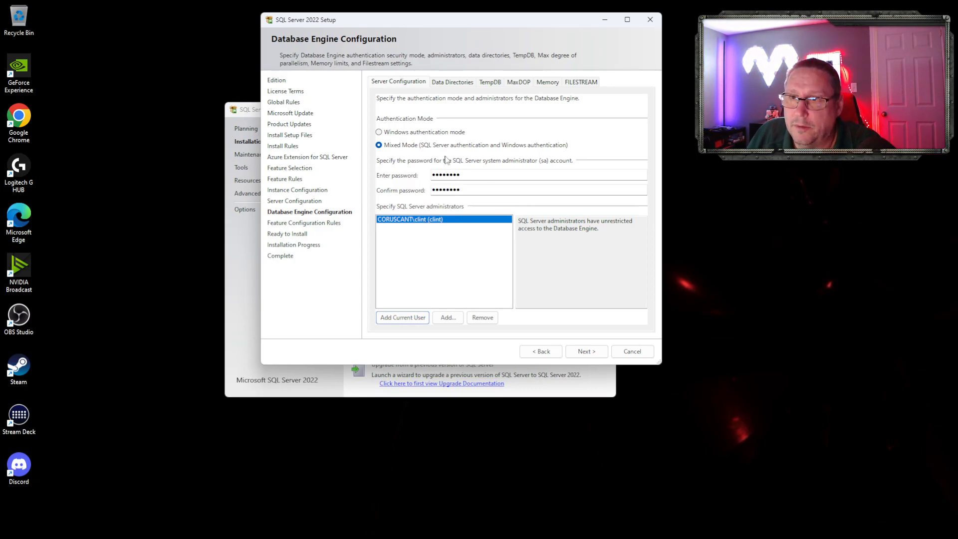
# Review the data directories, TempDB, MaxDOP, memory and FILESTREAM settings, then return to the authentication settings.
pyautogui.click(448, 83)
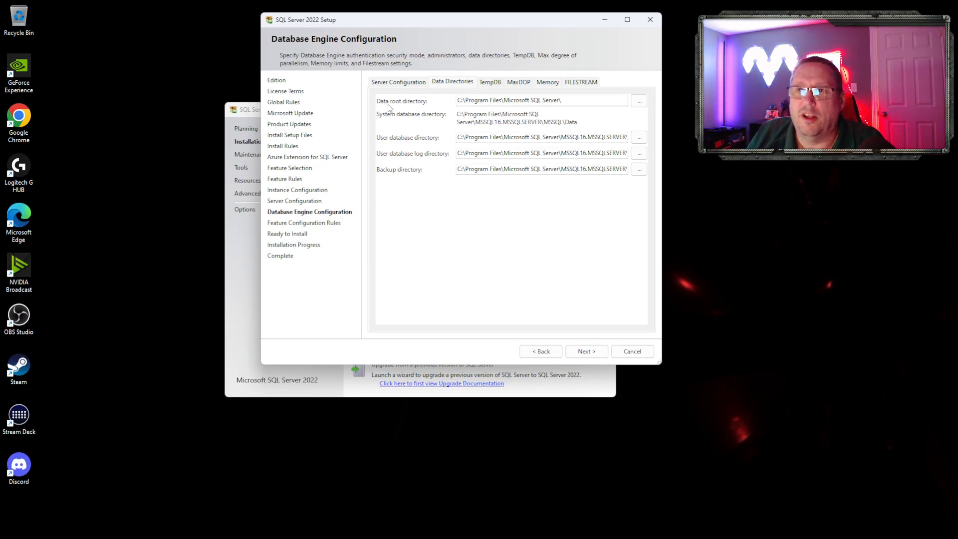
pyautogui.moveTo(584, 102); pyautogui.dragTo(441, 107)
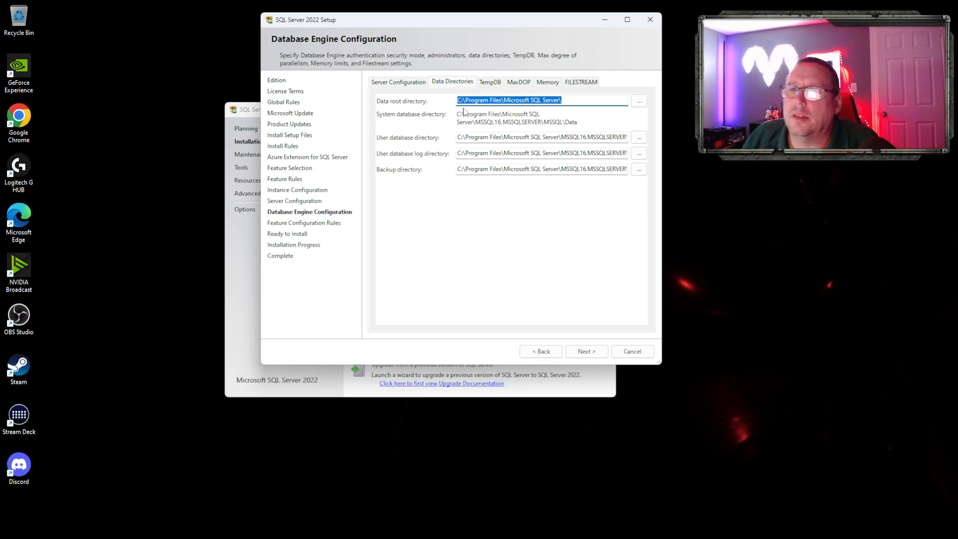
pyautogui.click(493, 84)
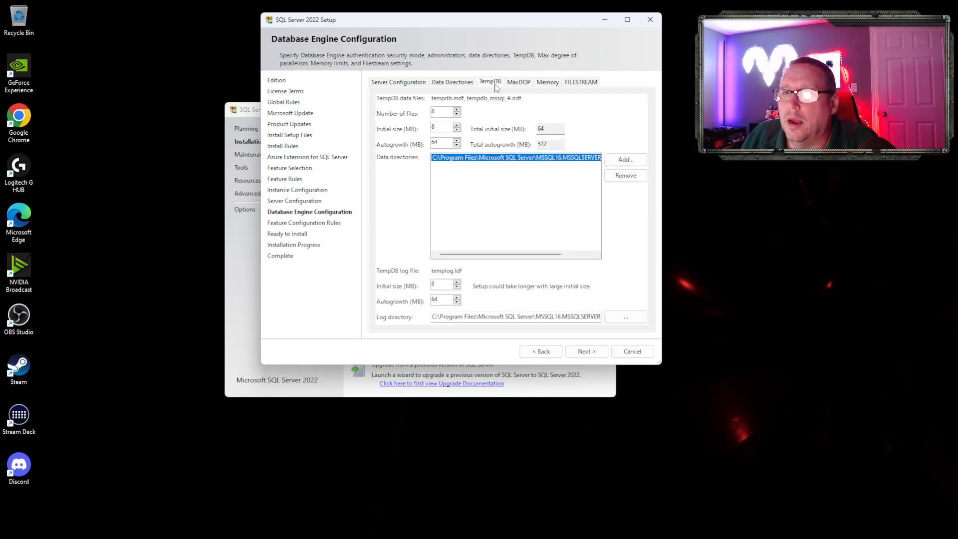
pyautogui.click(522, 82)
pyautogui.click(551, 83)
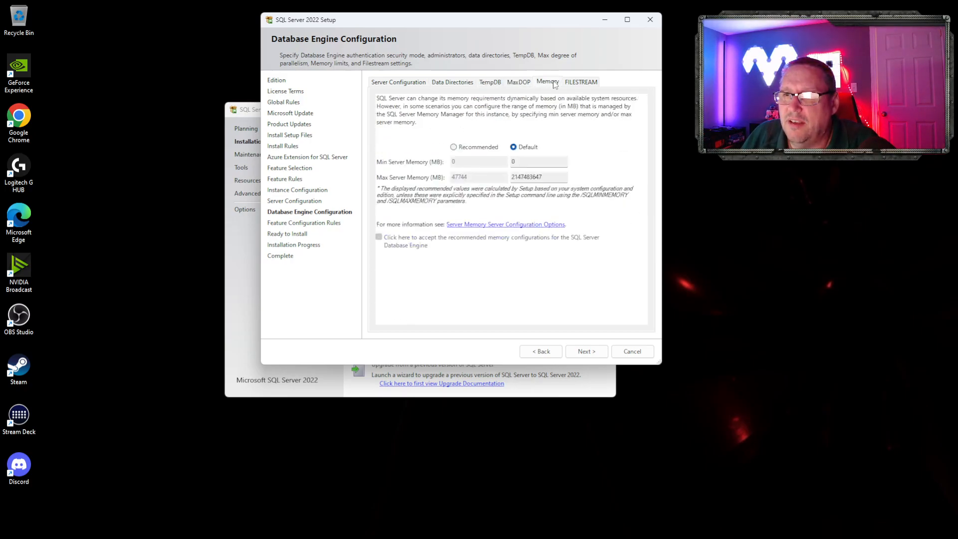
pyautogui.click(583, 84)
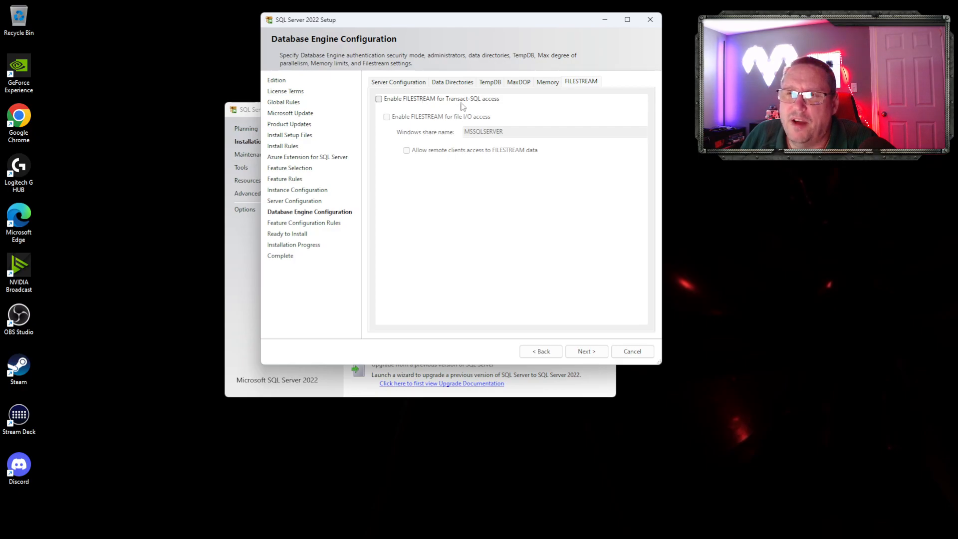
pyautogui.click(405, 86)
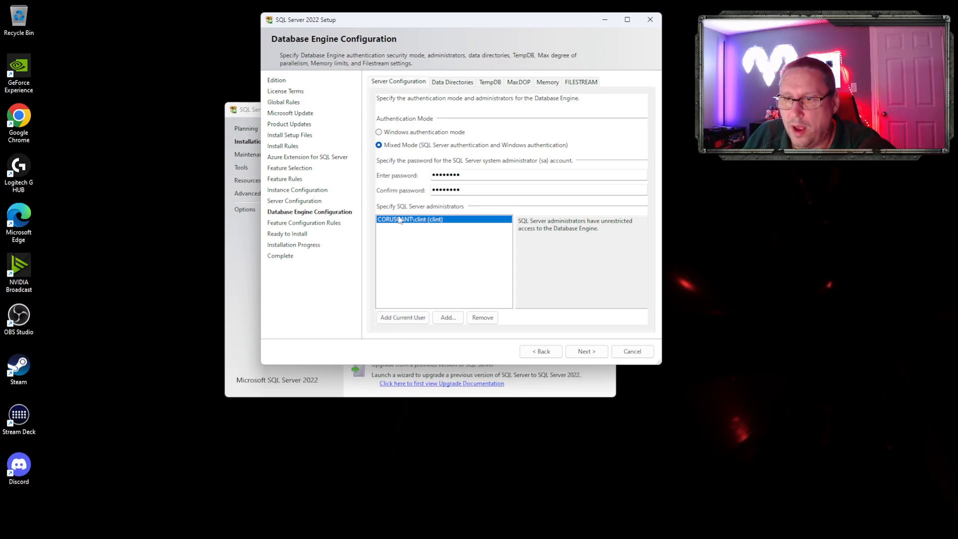
# Install SQL Server after reviewing the configuration summary, and close the finished setup wizard and the Installation Center.
pyautogui.click(586, 351)
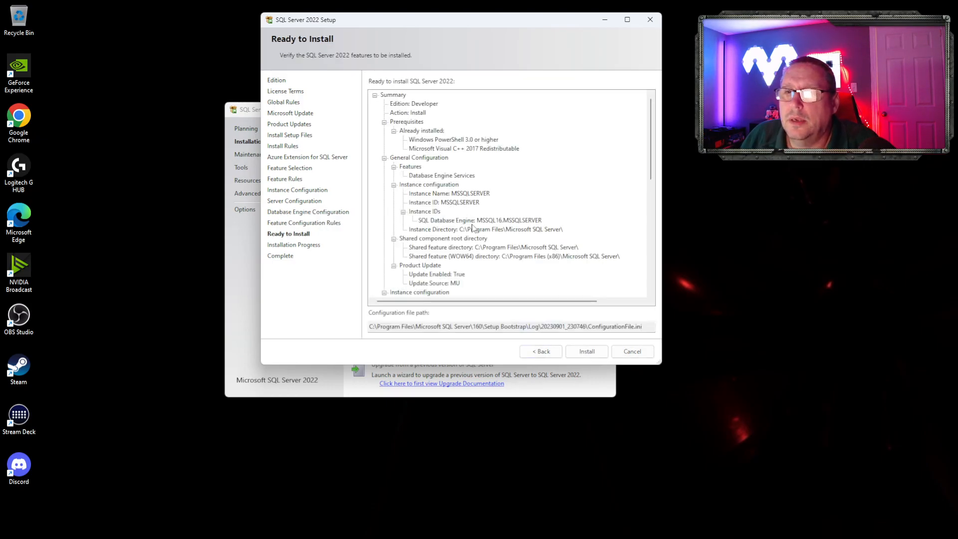
pyautogui.scroll(-6, 469, 143)
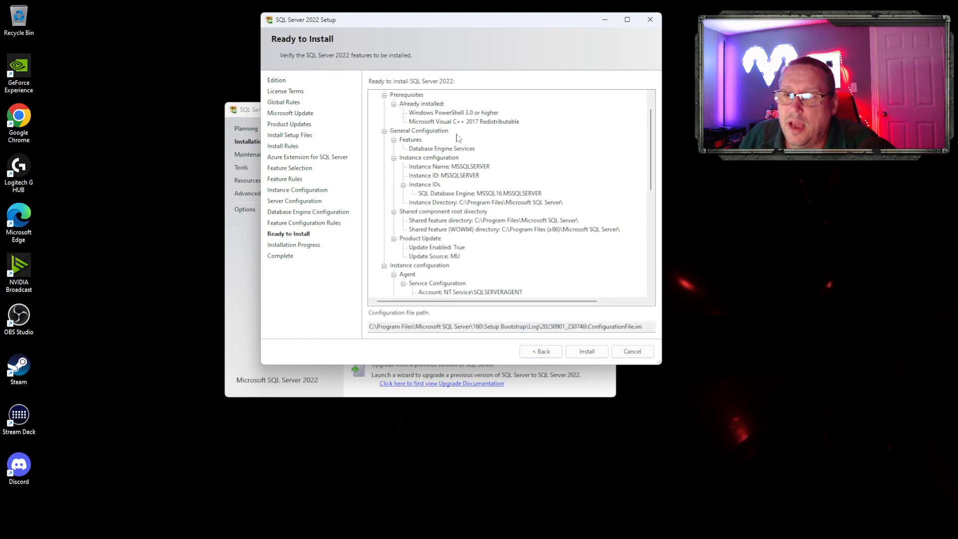
pyautogui.scroll(-4, 455, 141)
pyautogui.scroll(10, 455, 141)
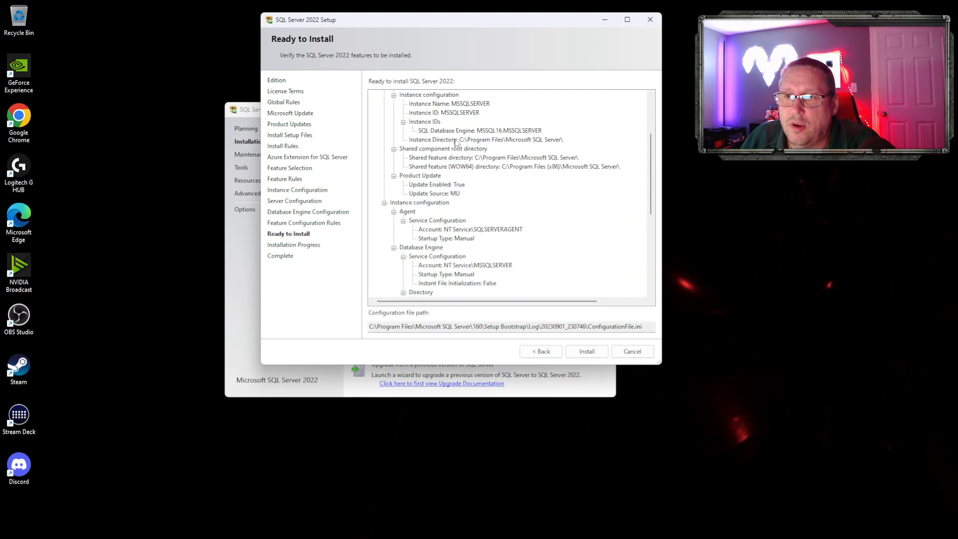
pyautogui.scroll(-10, 560, 133)
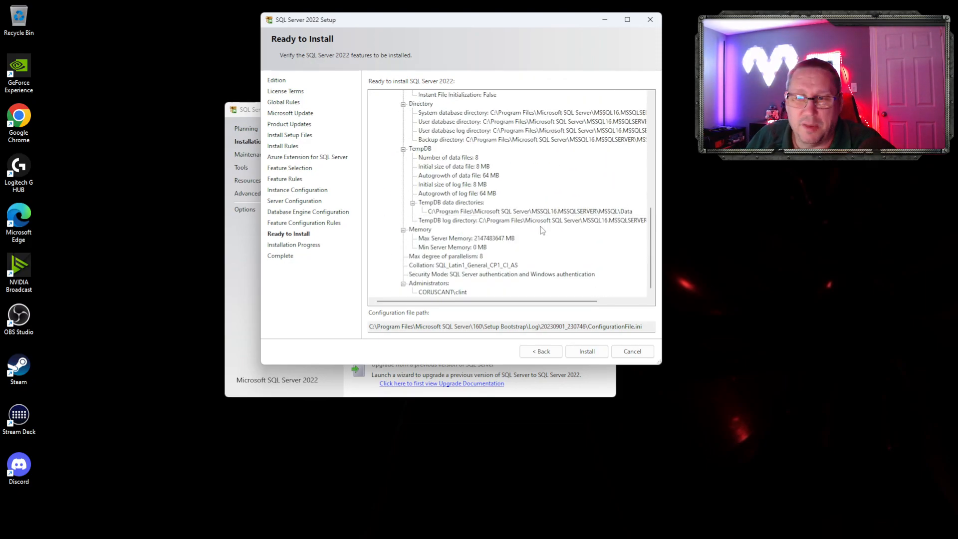
pyautogui.click(588, 349)
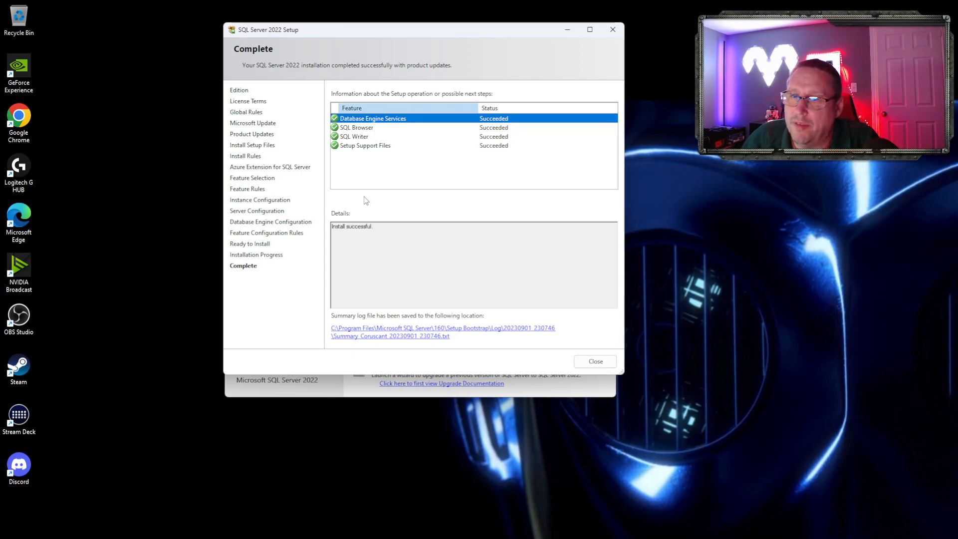
pyautogui.click(604, 362)
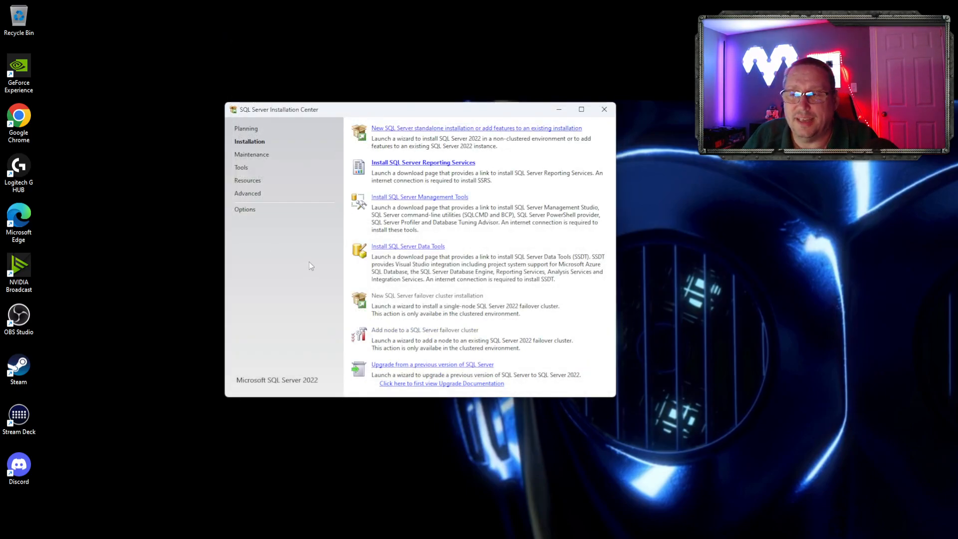
pyautogui.click(605, 110)
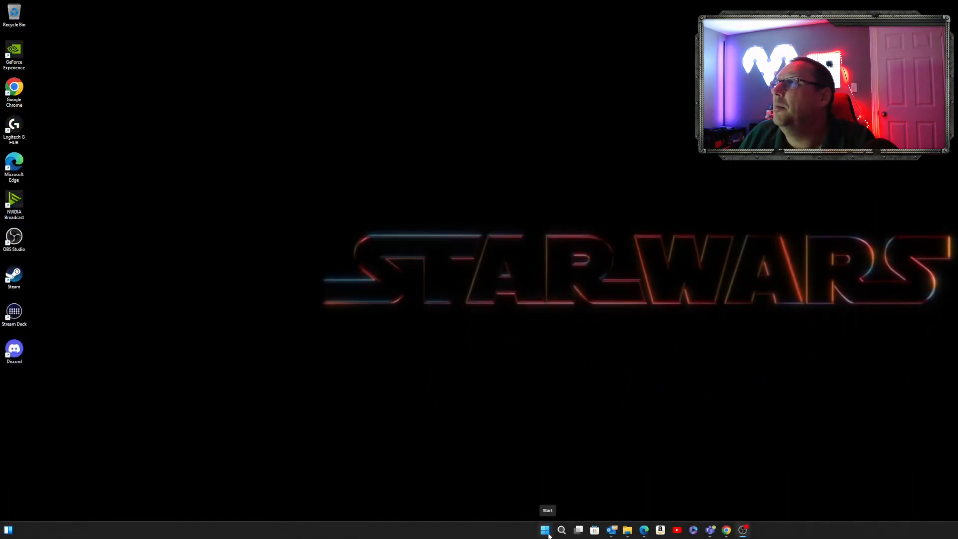
# Search Windows for "services" and open the Services app.
pyautogui.click(545, 530)
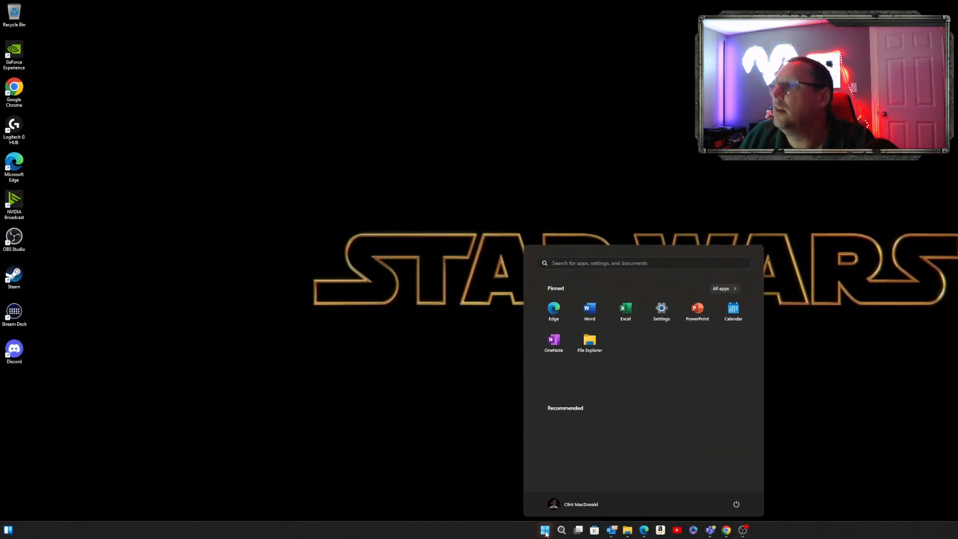
pyautogui.write('services')
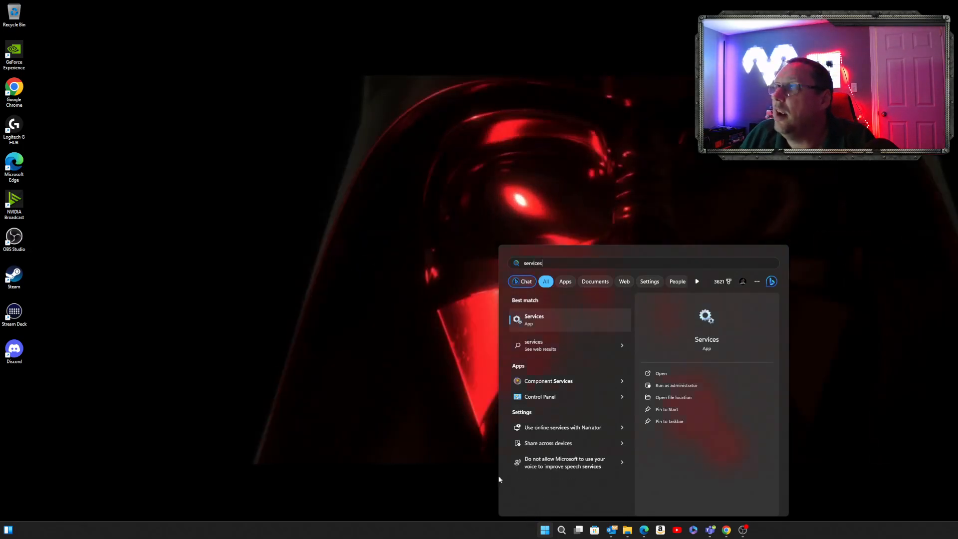
pyautogui.click(532, 320)
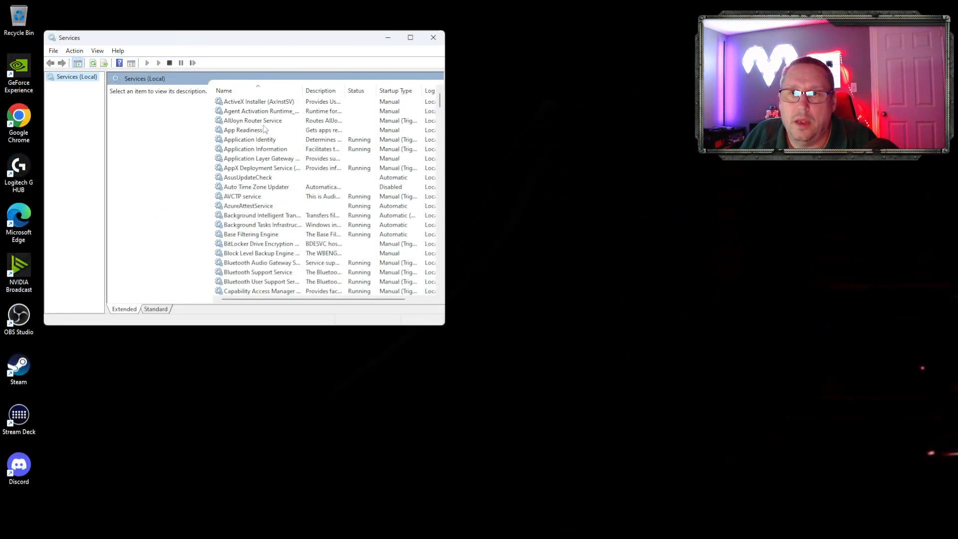
# Enlarge the Services window and locate the SQL Server services in the list.
pyautogui.moveTo(280, 39); pyautogui.dragTo(367, 31)
pyautogui.moveTo(545, 313); pyautogui.dragTo(734, 431)
pyautogui.moveTo(466, 26); pyautogui.dragTo(421, 22)
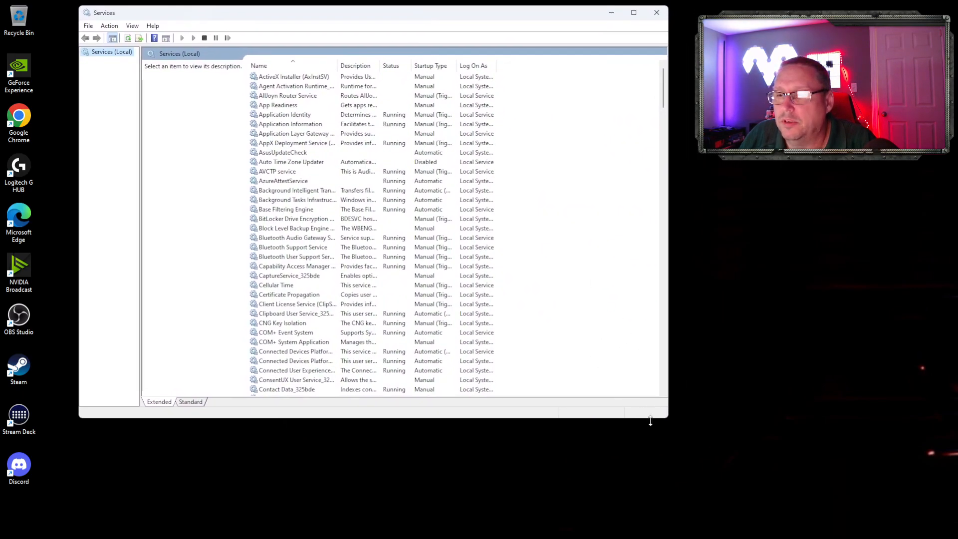
pyautogui.moveTo(668, 415); pyautogui.dragTo(737, 455)
pyautogui.scroll(-20, 298, 238)
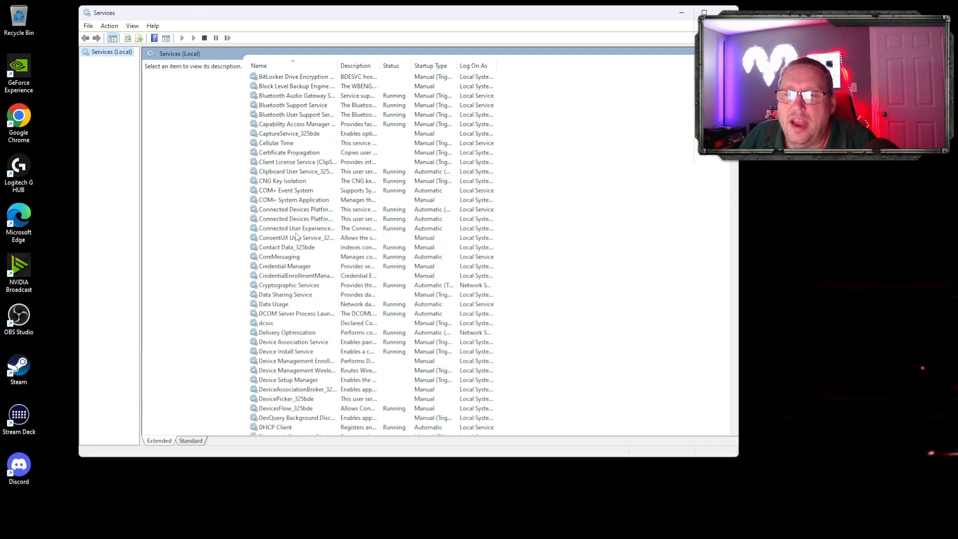
pyautogui.scroll(-20, 298, 238)
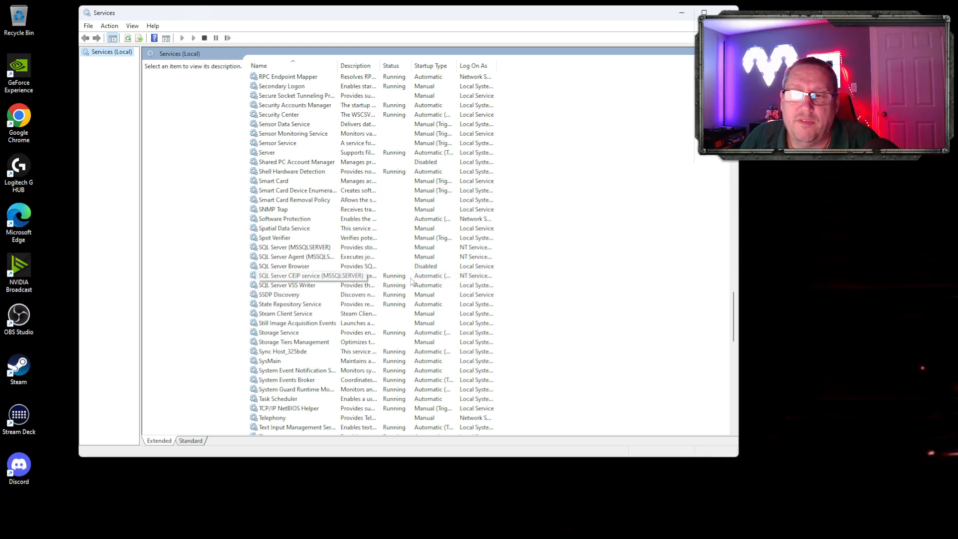
# Set the startup type of the SQL Server CEIP service (MSSQLSERVER) to Manual and stop the service.
pyautogui.rightClick(397, 278)
pyautogui.click(428, 373)
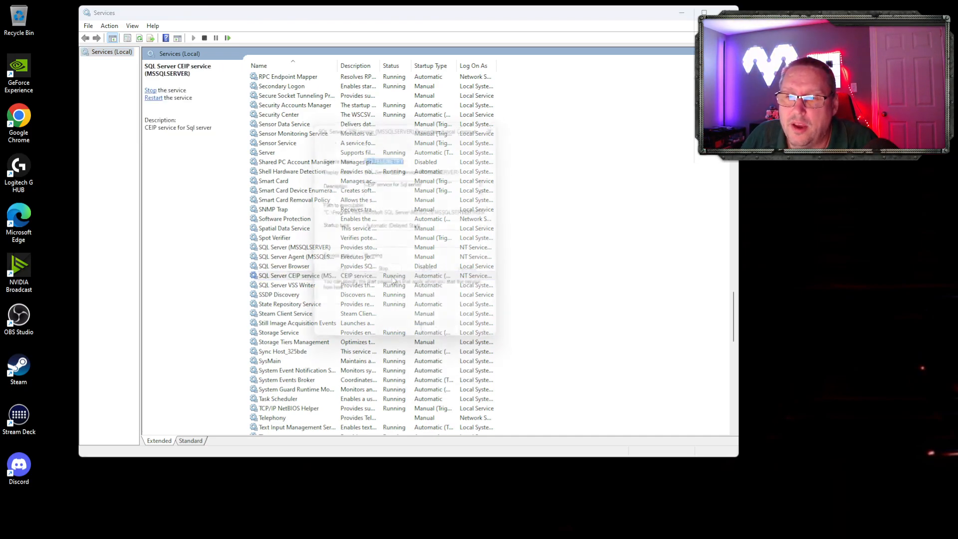
pyautogui.click(375, 226)
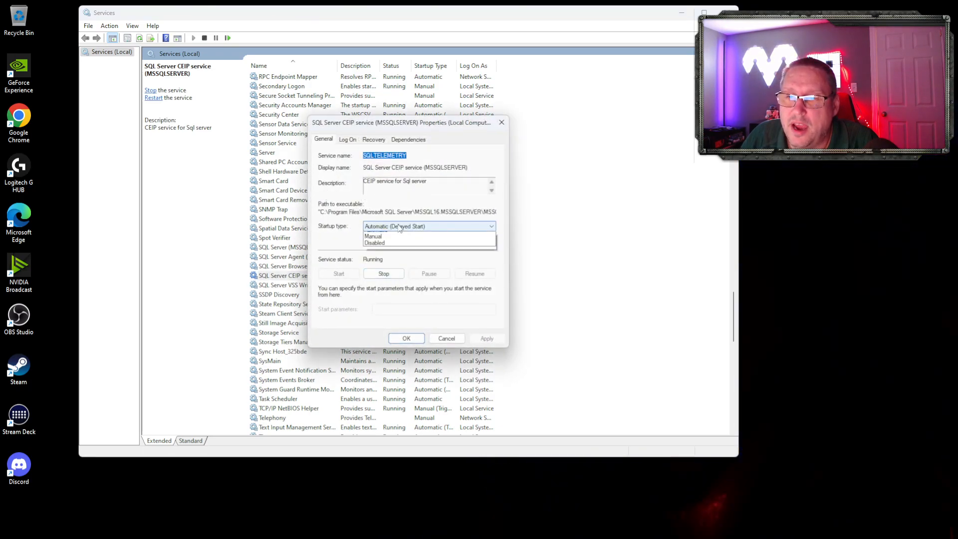
pyautogui.click(379, 249)
pyautogui.click(486, 338)
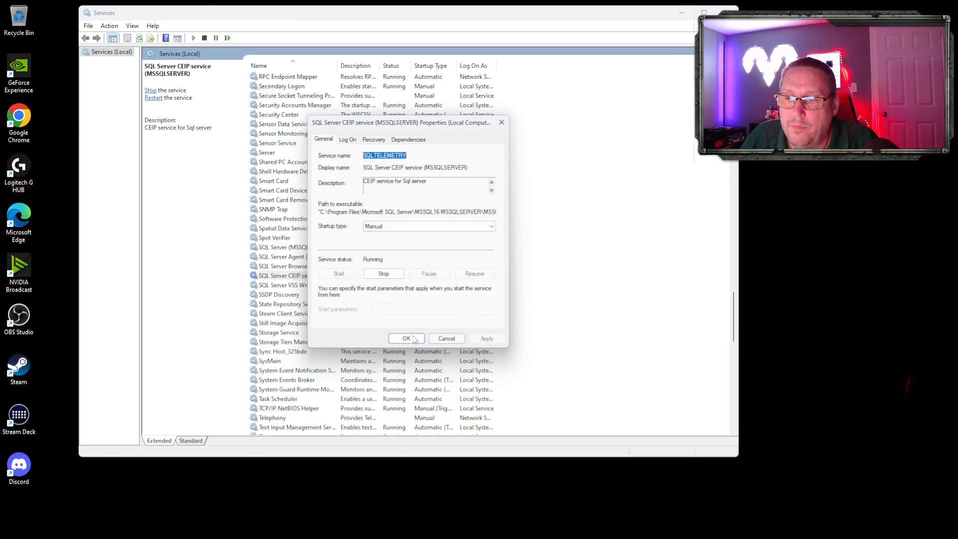
pyautogui.click(406, 338)
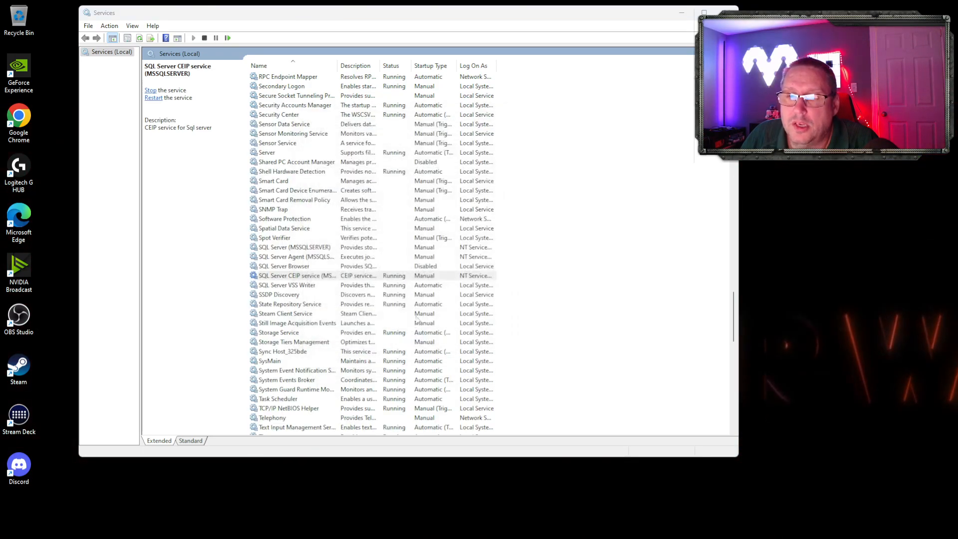
pyautogui.rightClick(403, 279)
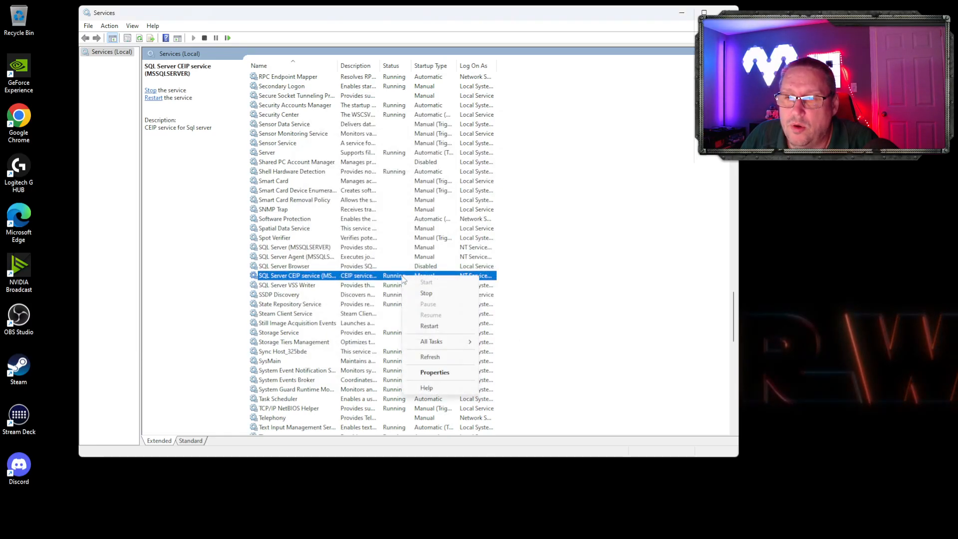
pyautogui.click(425, 295)
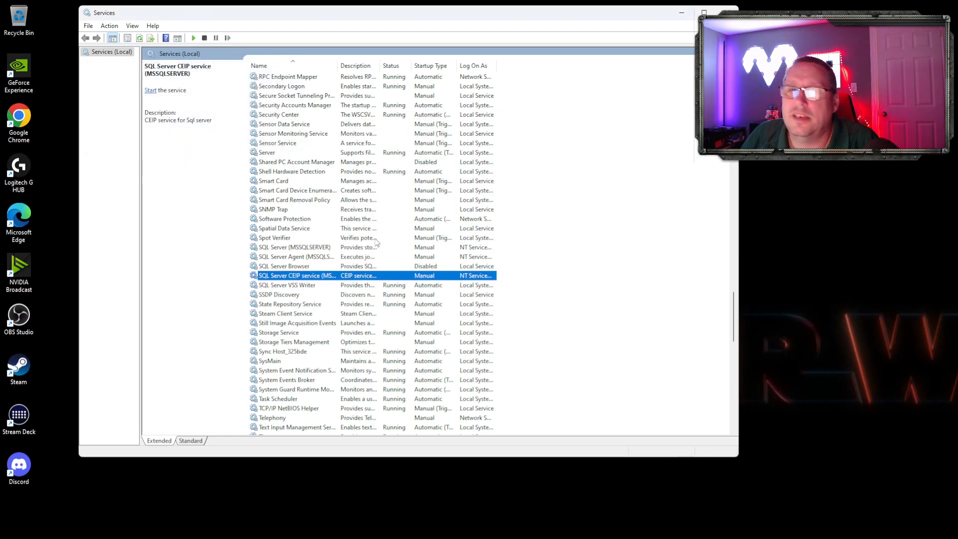
# Stop the SQL Server VSS Writer service and set its startup type to Manual.
pyautogui.rightClick(405, 285)
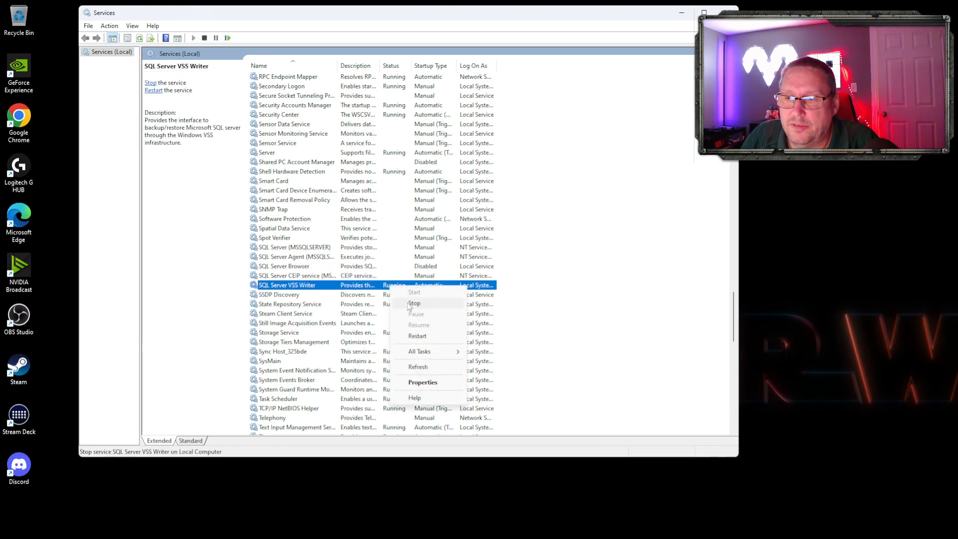
pyautogui.click(424, 302)
pyautogui.doubleClick(402, 285)
pyautogui.click(392, 226)
pyautogui.click(393, 249)
pyautogui.press('Return')
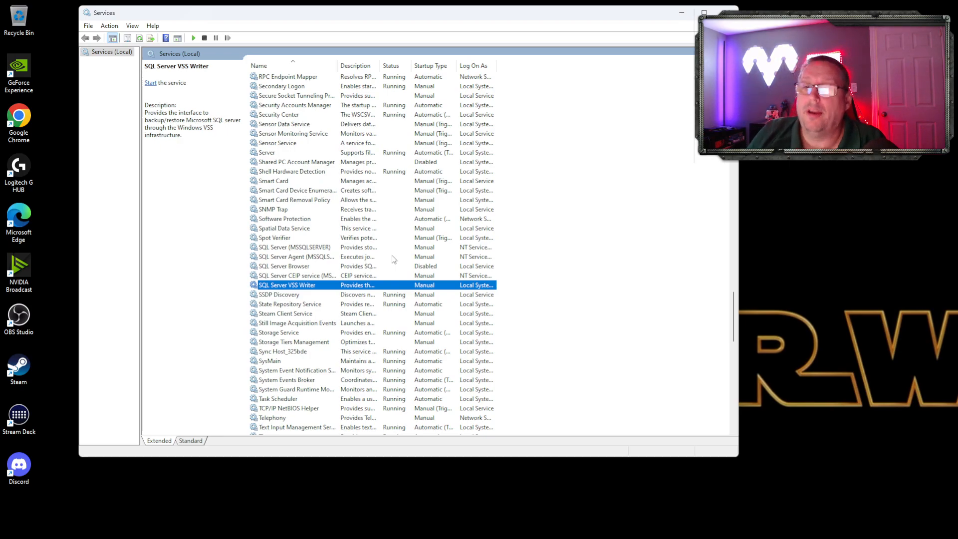
# Start the SQL Server (MSSQLSERVER) service and stop it again.
pyautogui.click(305, 248)
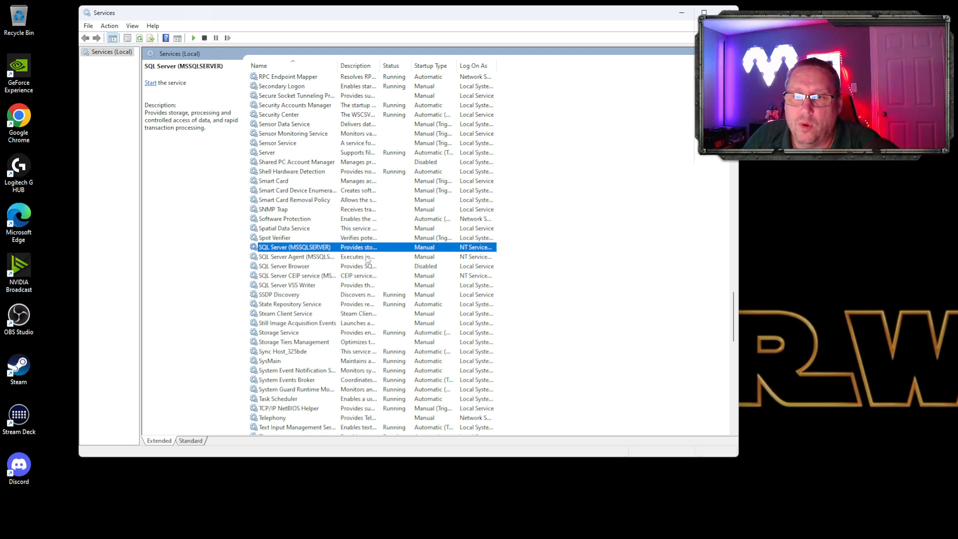
pyautogui.rightClick(320, 251)
pyautogui.click(357, 255)
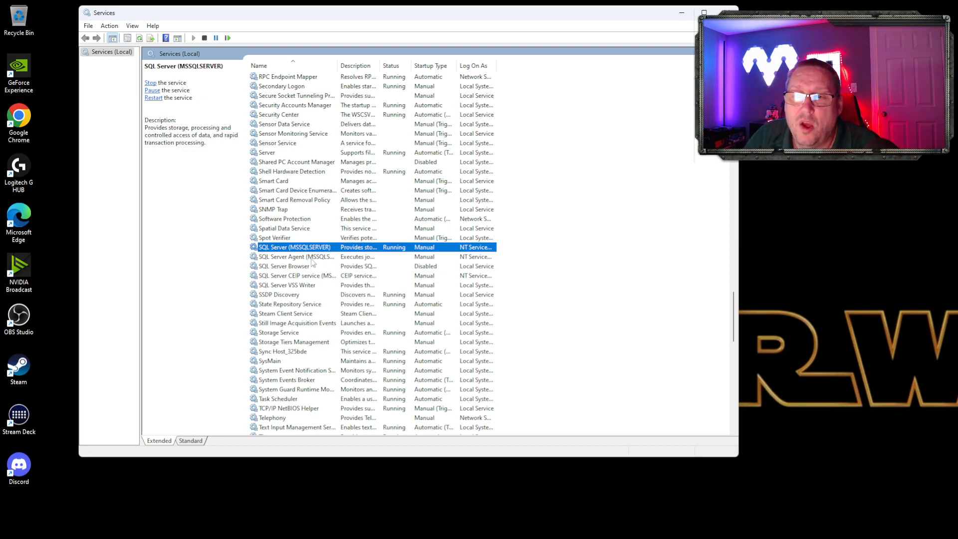
pyautogui.rightClick(314, 248)
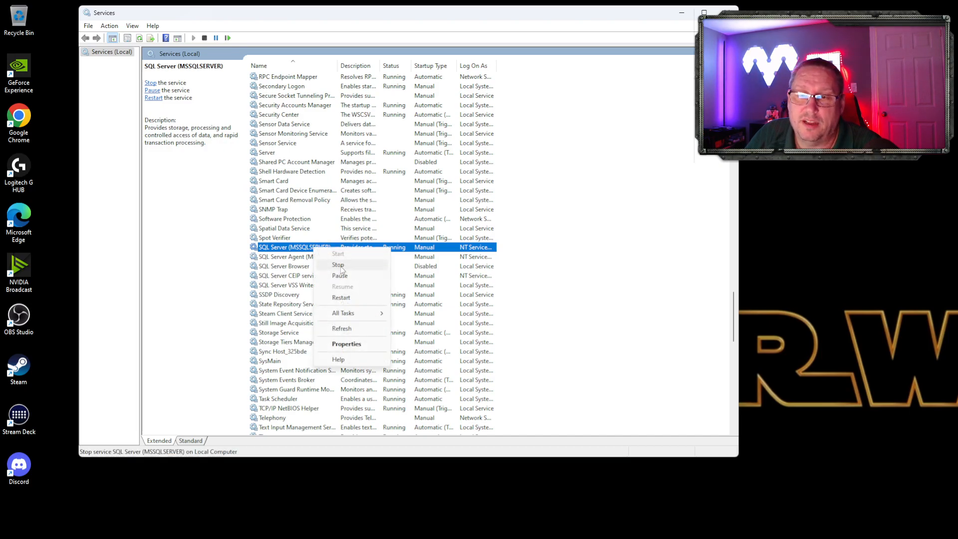
pyautogui.click(338, 265)
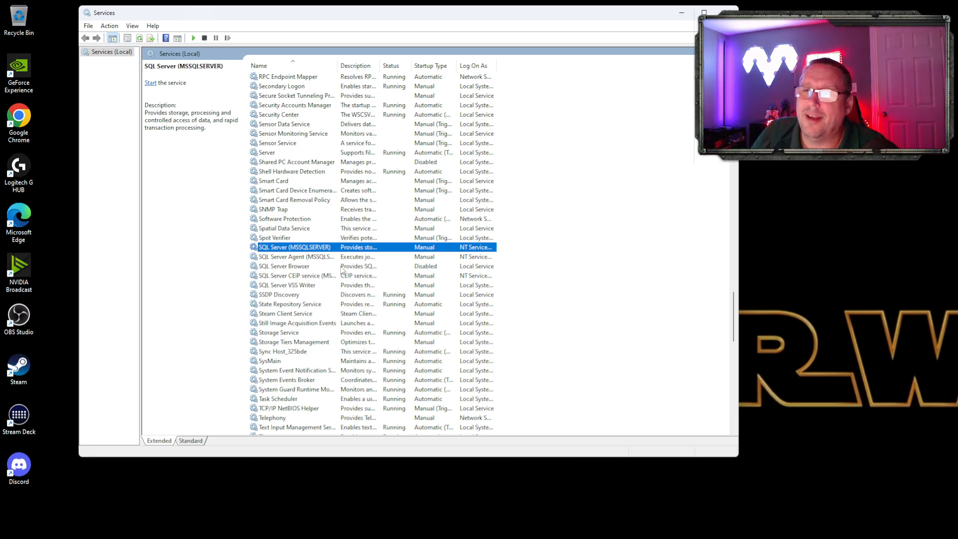
# Start the stopped SQL Server (MSSQLSERVER) service and close the Services window.
pyautogui.rightClick(330, 246)
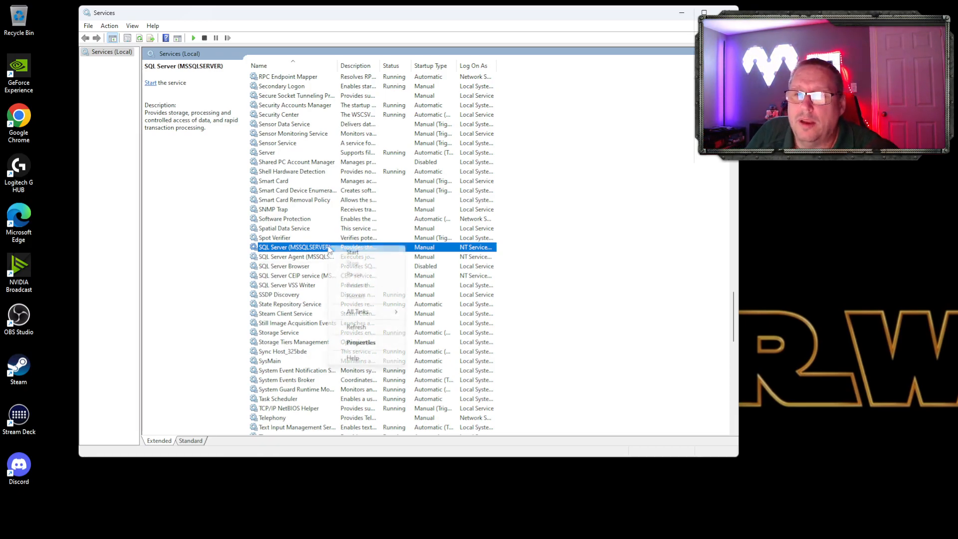
pyautogui.click(357, 254)
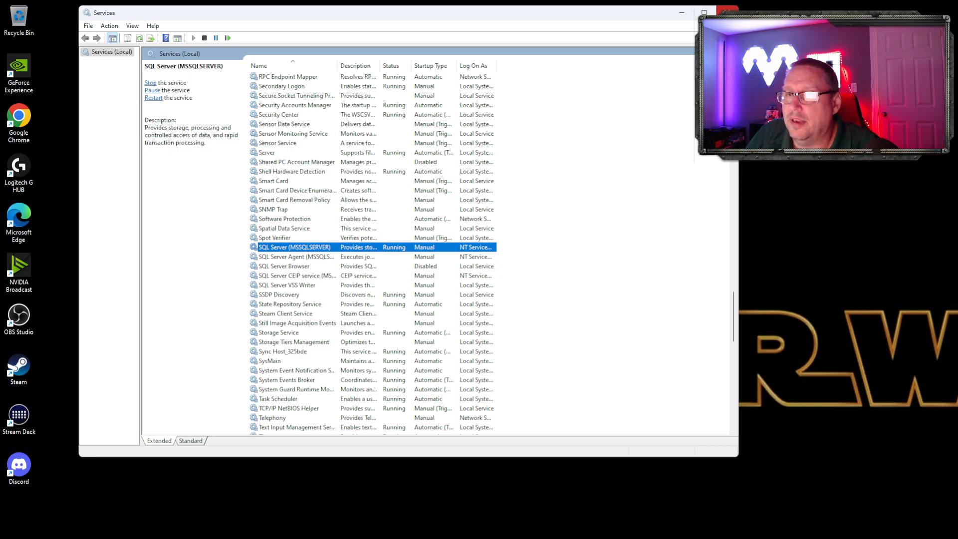
pyautogui.click(727, 11)
# Switch to the browser's SQL Server Downloads page and open the SQL Server Management Studio (SSMS) download page.
pyautogui.hotkey('alt', 'Tab')
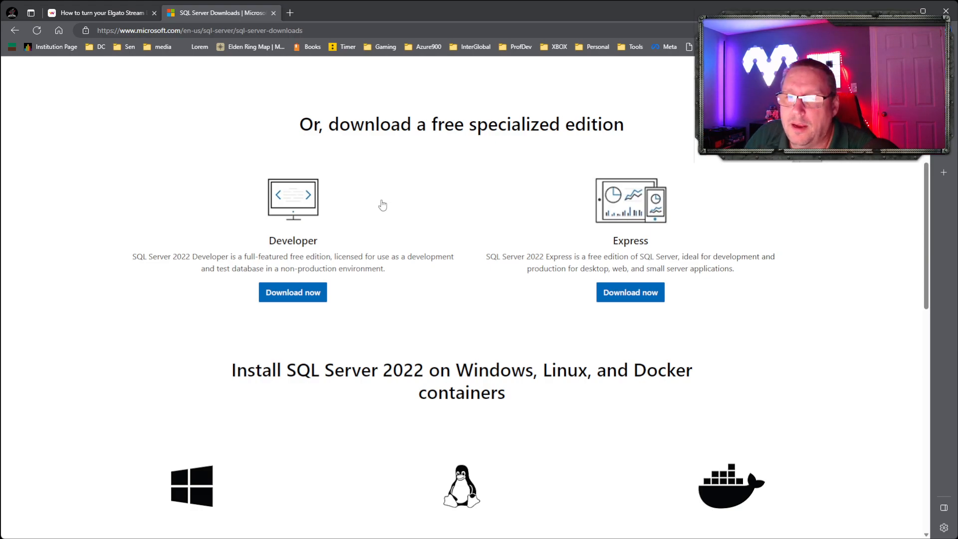
pyautogui.scroll(-1, 386, 198)
pyautogui.scroll(-10, 386, 198)
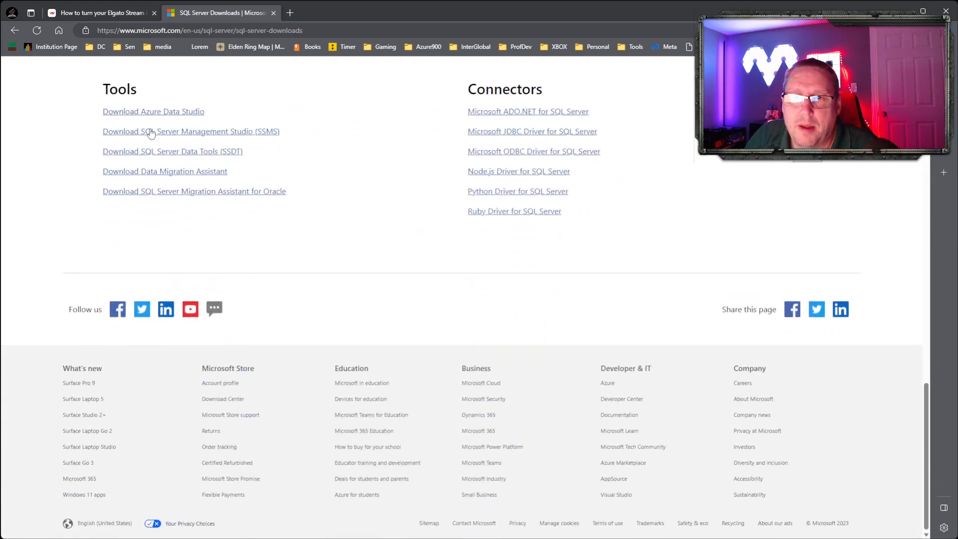
pyautogui.click(204, 132)
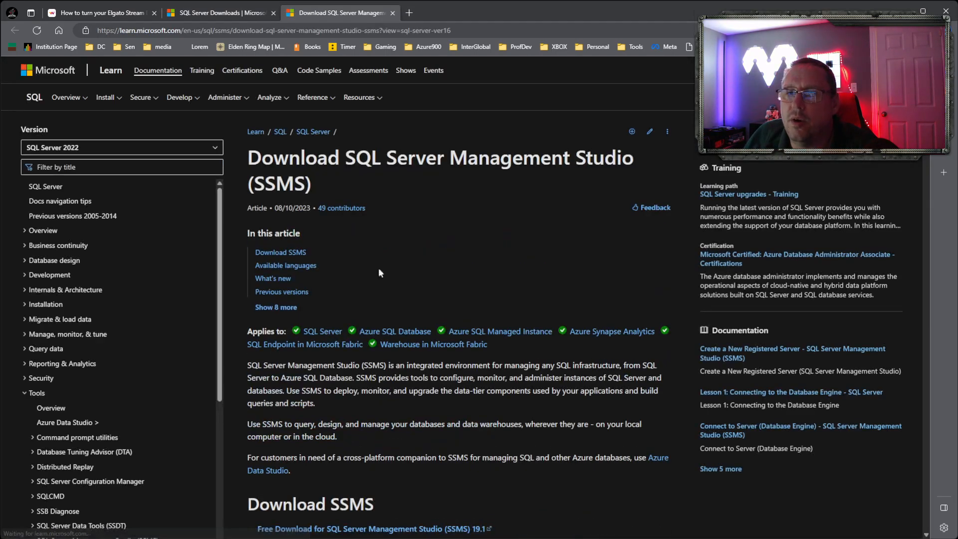
# Download the SSMS 19.1 installer and save it as SSMS-Setup-ENU in the Downloads folder.
pyautogui.scroll(-6, 391, 247)
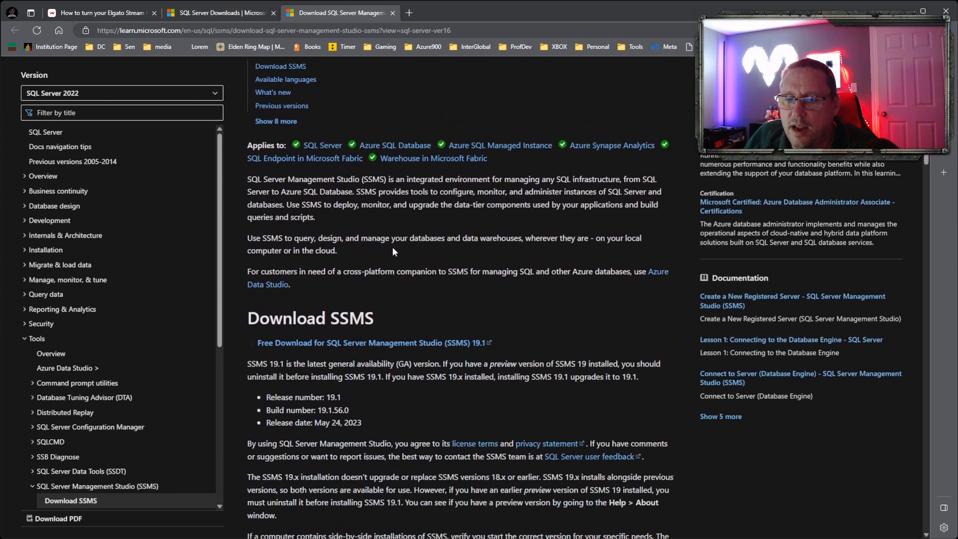
pyautogui.scroll(-2, 392, 246)
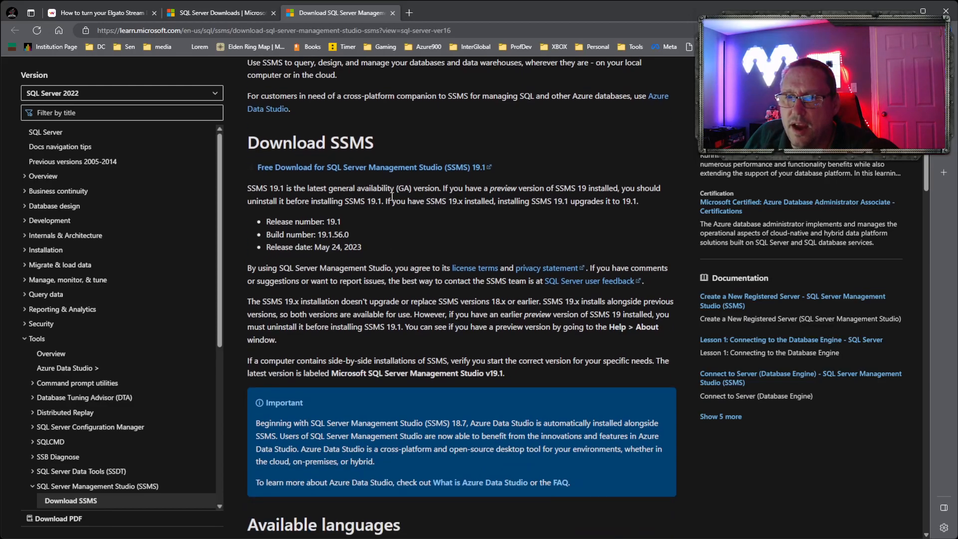
pyautogui.click(327, 178)
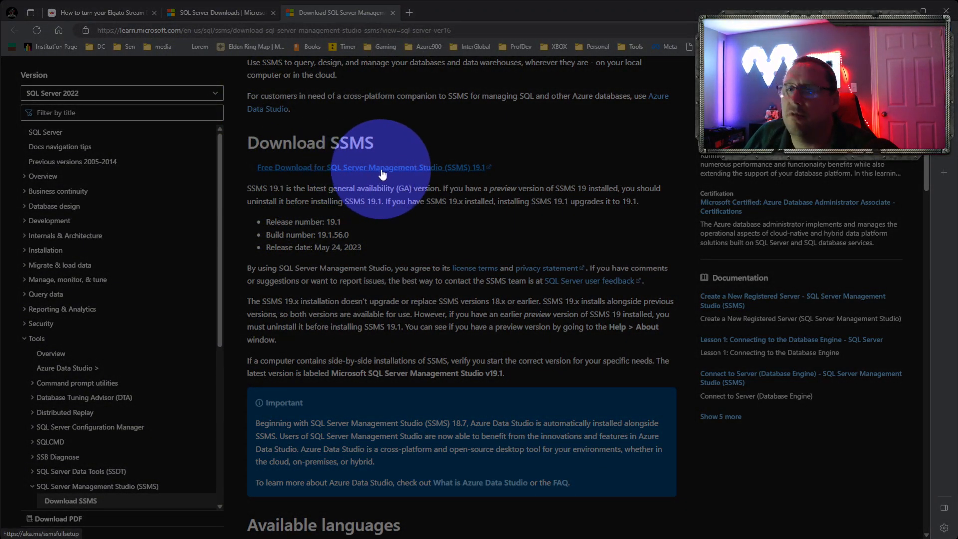
pyautogui.click(307, 171)
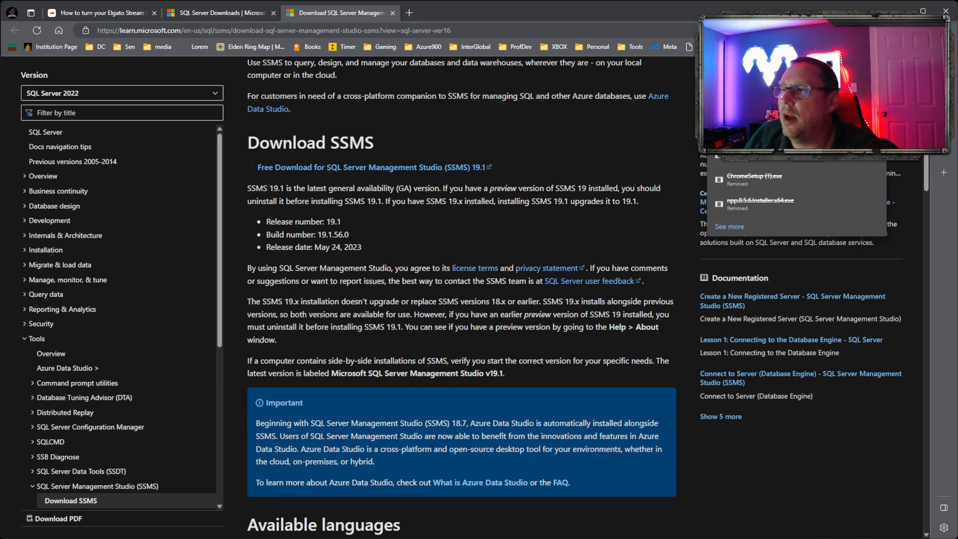
pyautogui.click(818, 99)
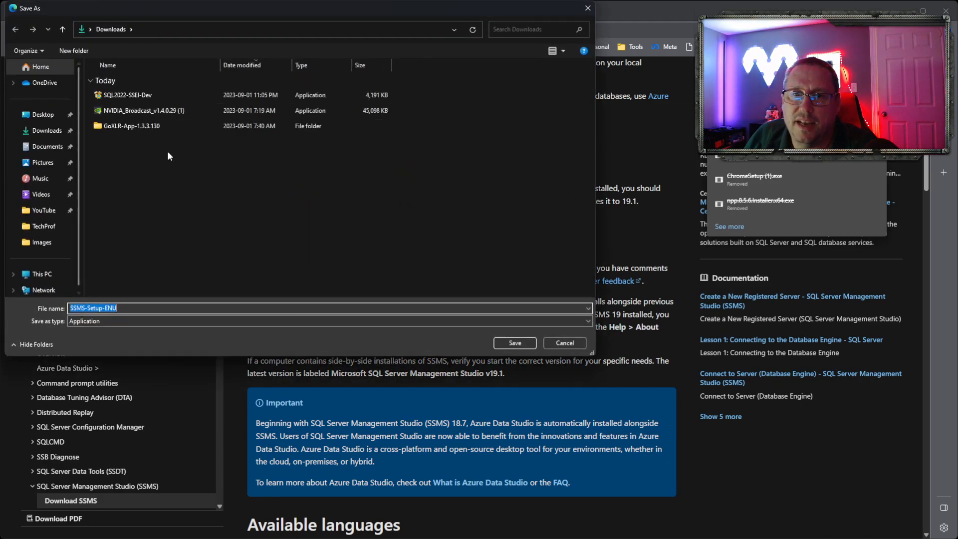
pyautogui.click(522, 344)
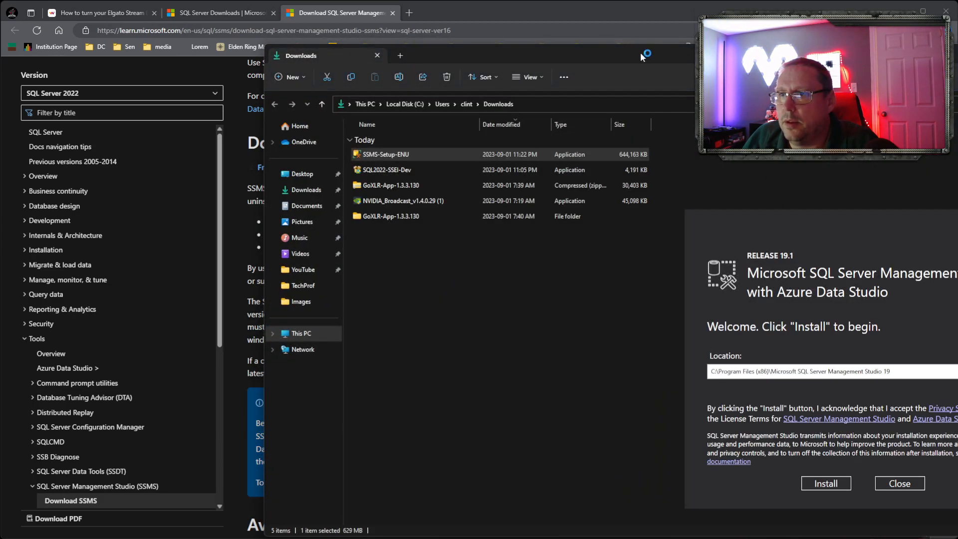
# Close the Downloads folder window, install SQL Server Management Studio 19.1 in the default location, and close the finished setup.
pyautogui.moveTo(638, 53); pyautogui.dragTo(622, 64)
pyautogui.hotkey('alt', 'F4')
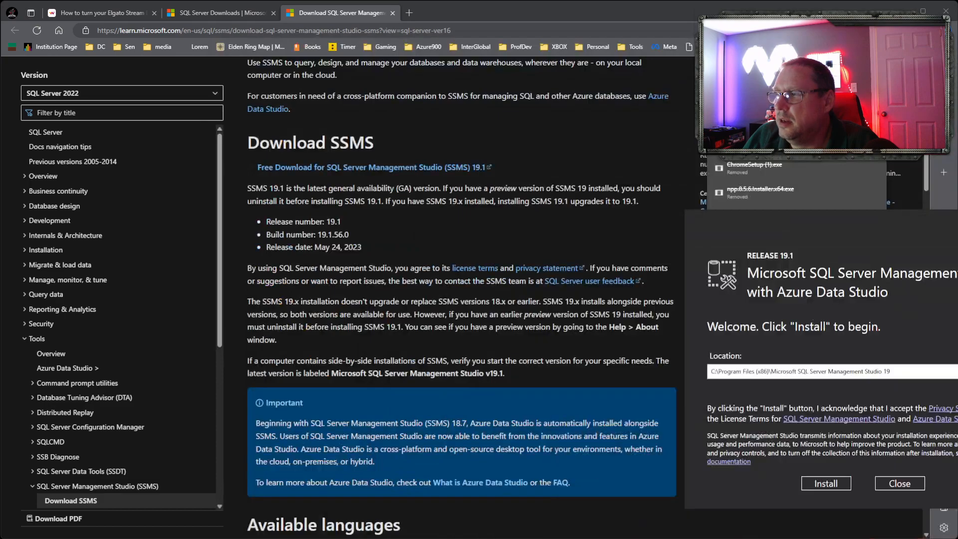
pyautogui.moveTo(923, 218); pyautogui.dragTo(515, 100)
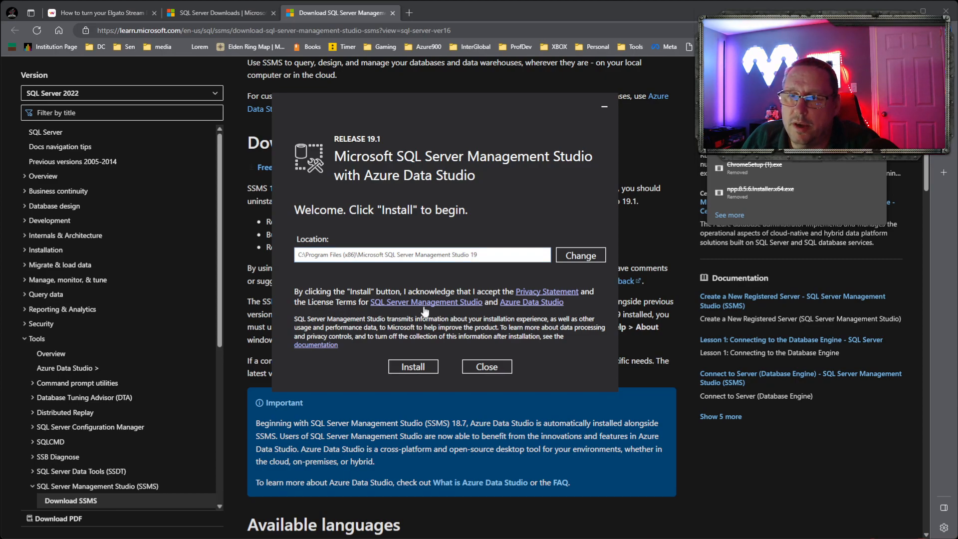
pyautogui.click(412, 368)
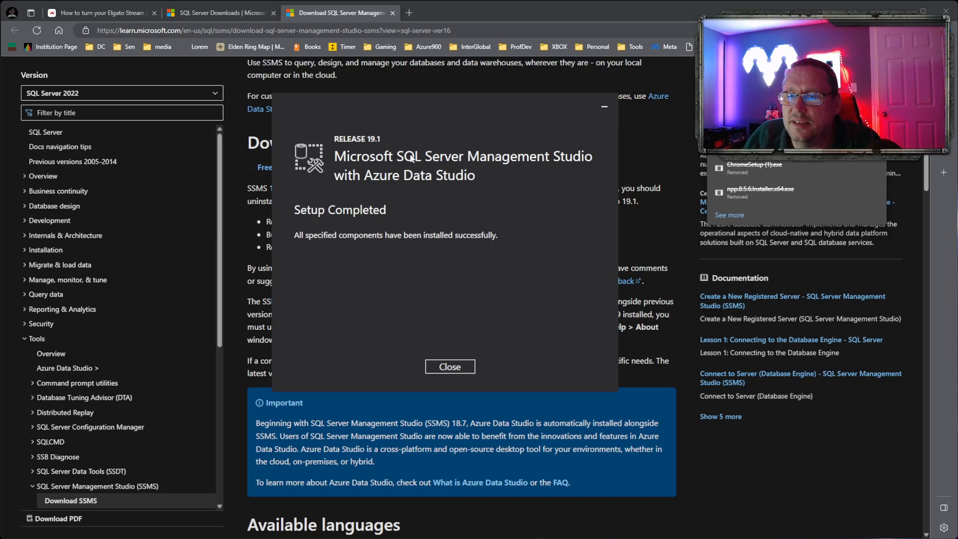
pyautogui.click(451, 367)
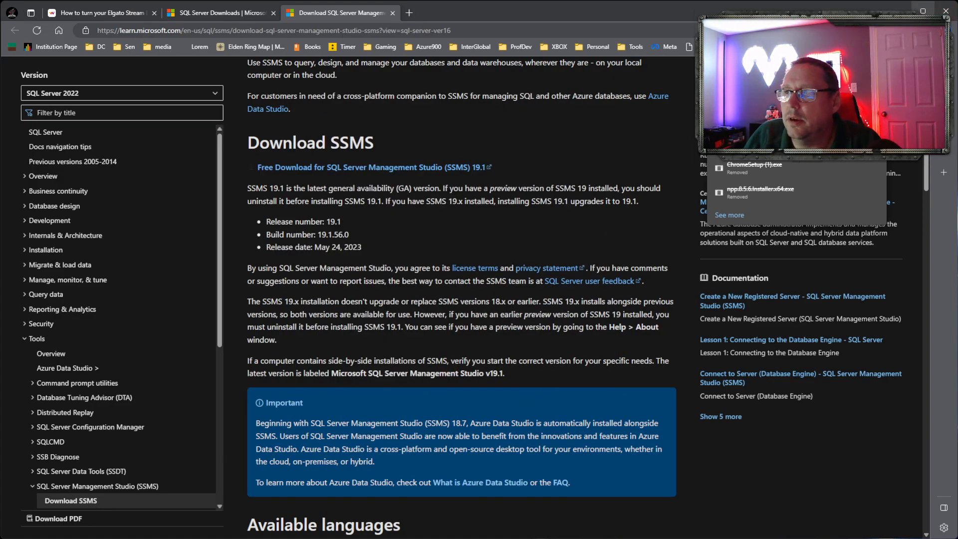
# Search Windows for "ssms" and open SQL Server Management Studio 19.
pyautogui.click(949, 15)
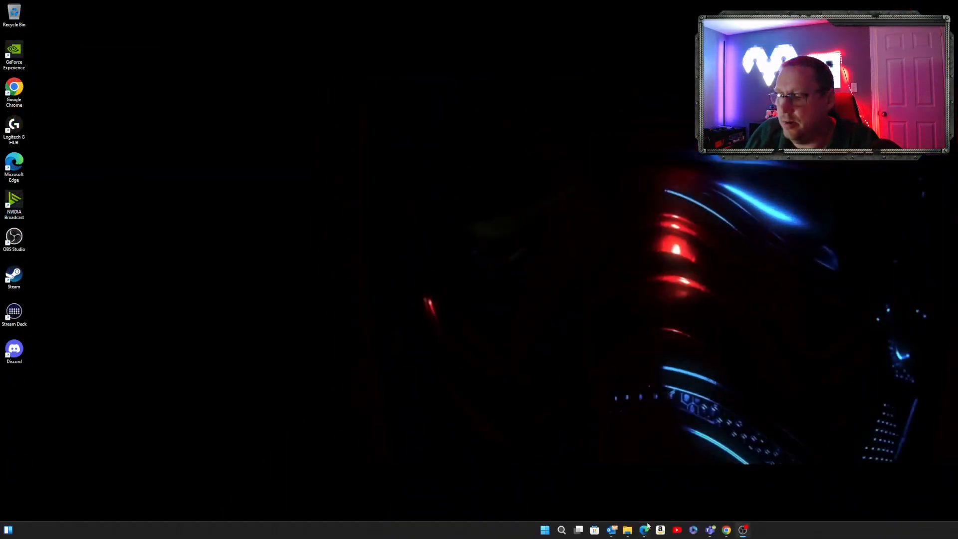
pyautogui.click(548, 530)
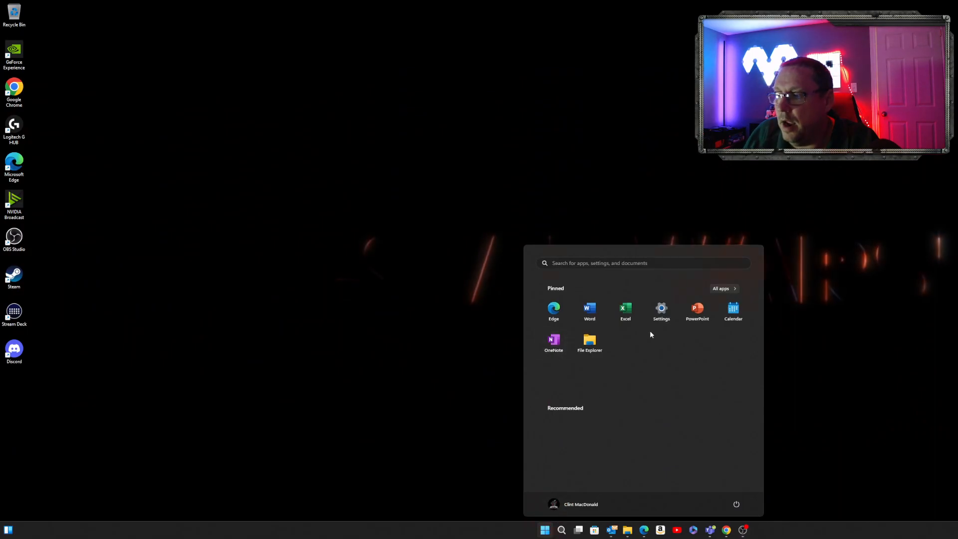
pyautogui.click(561, 264)
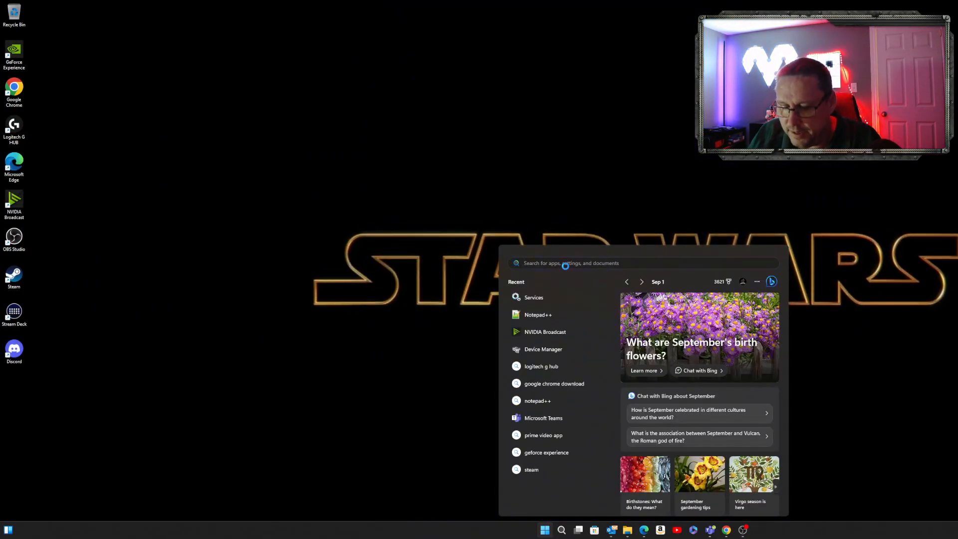
pyautogui.write('ssms')
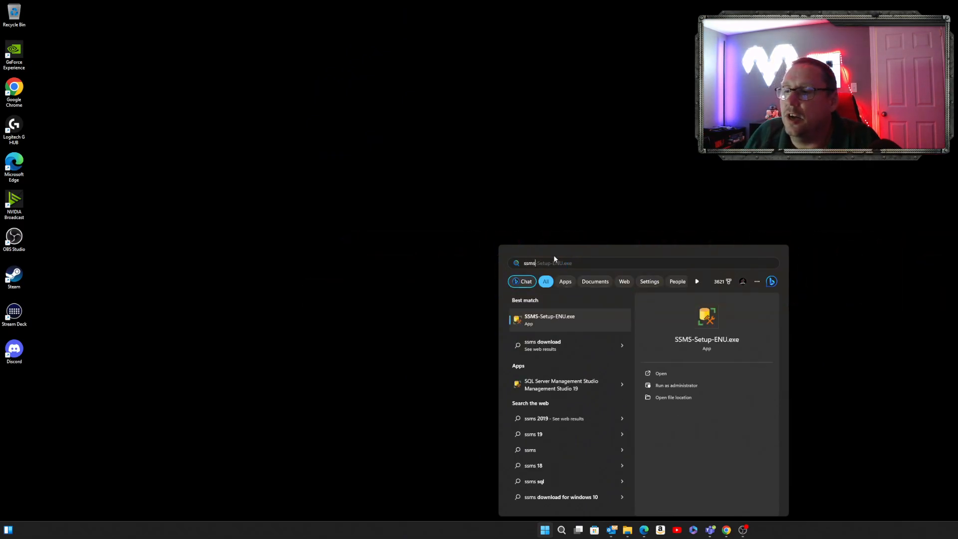
pyautogui.click(554, 384)
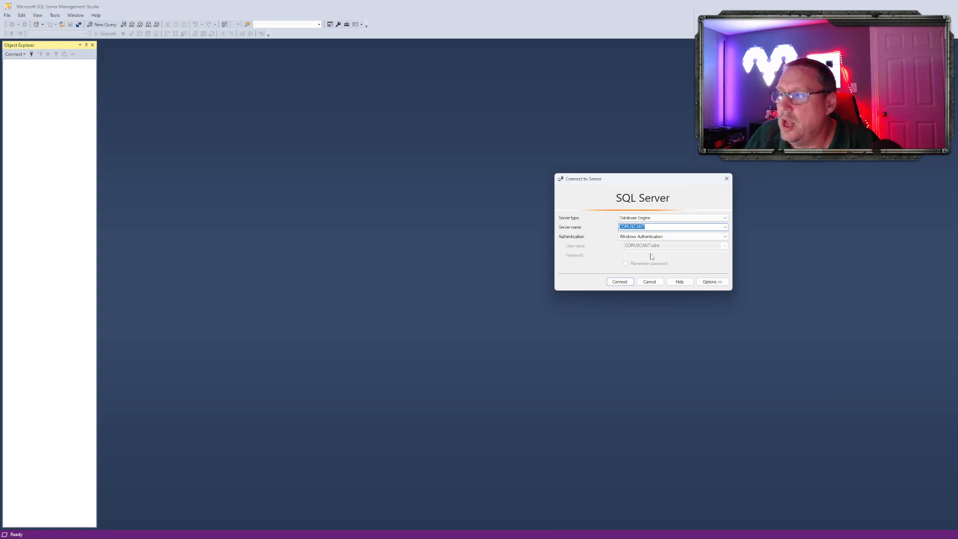
# Choose SQL Server Authentication for the server connection and enter the login sa.
pyautogui.moveTo(629, 177); pyautogui.dragTo(341, 104)
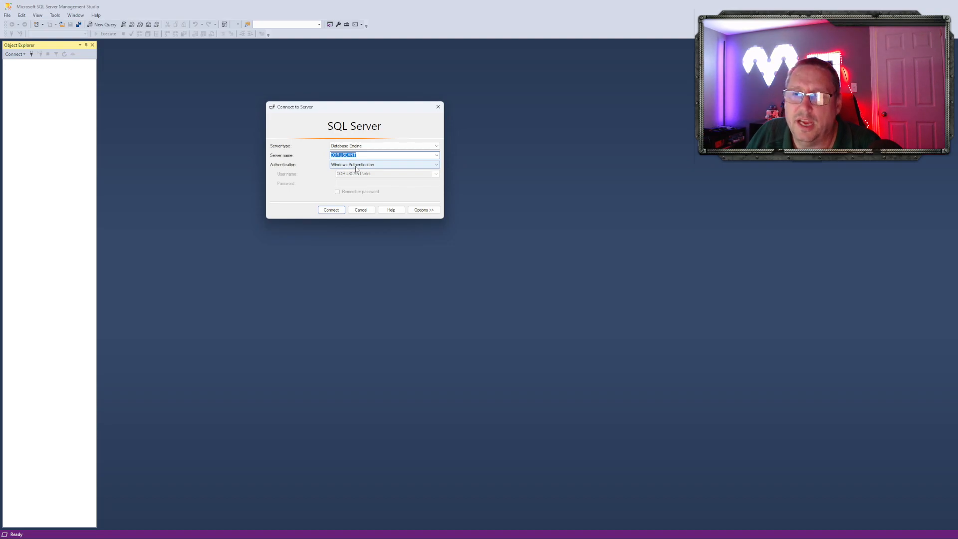
pyautogui.click(385, 166)
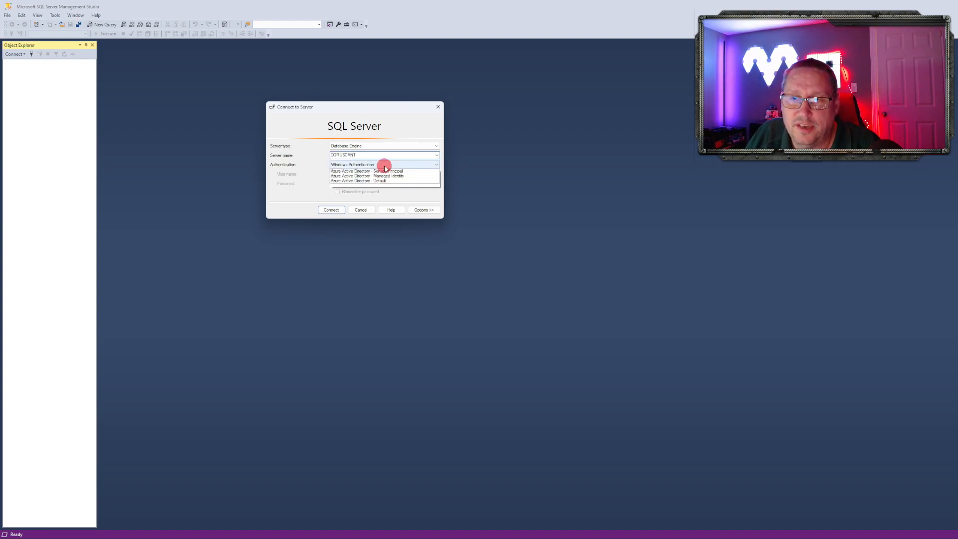
pyautogui.click(349, 176)
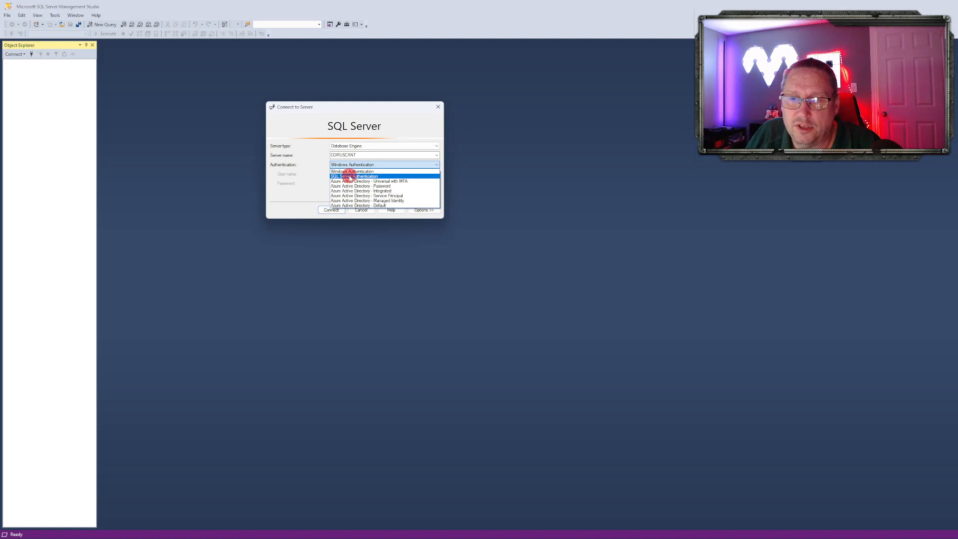
pyautogui.click(354, 174)
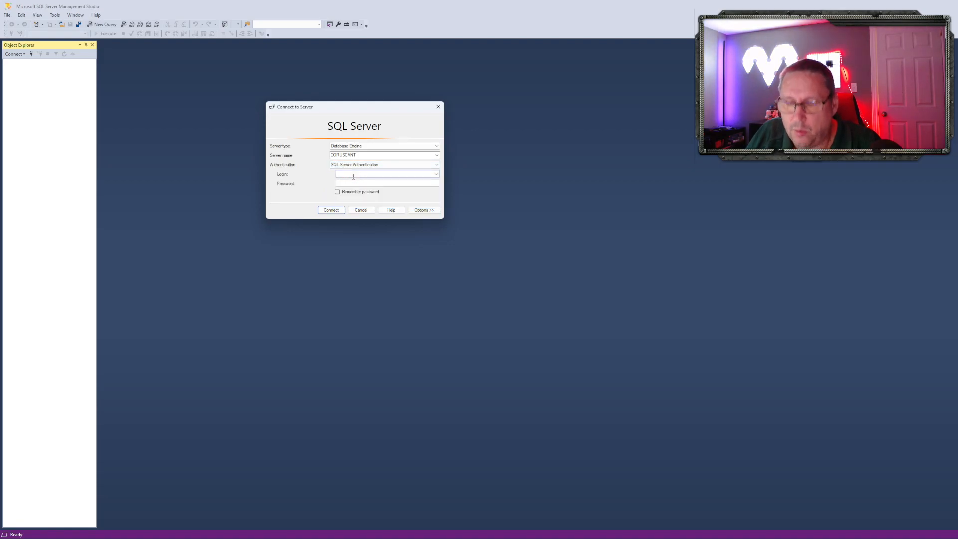
pyautogui.click(352, 183)
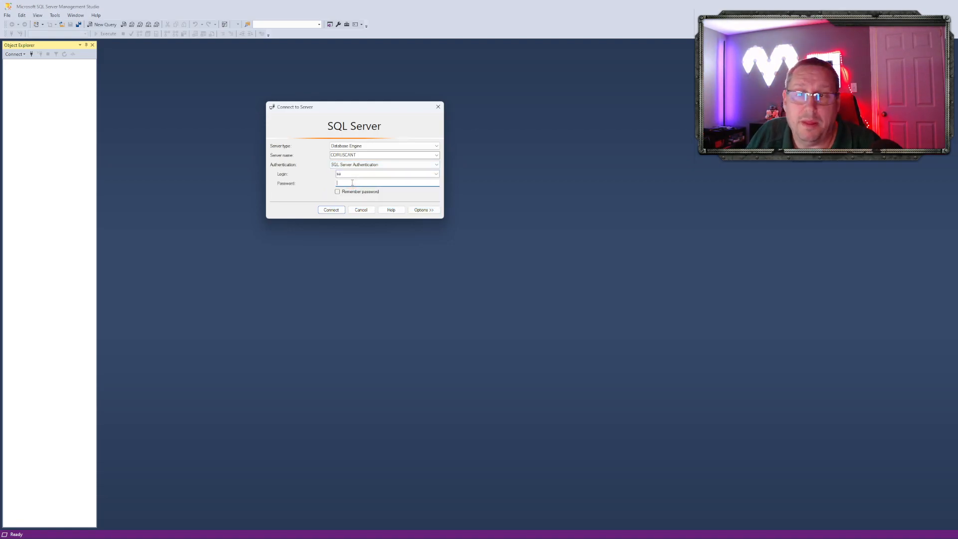
# Set the authentication to Windows Authentication and connect to the CORUSCANT database engine.
pyautogui.click(362, 166)
pyautogui.click(349, 171)
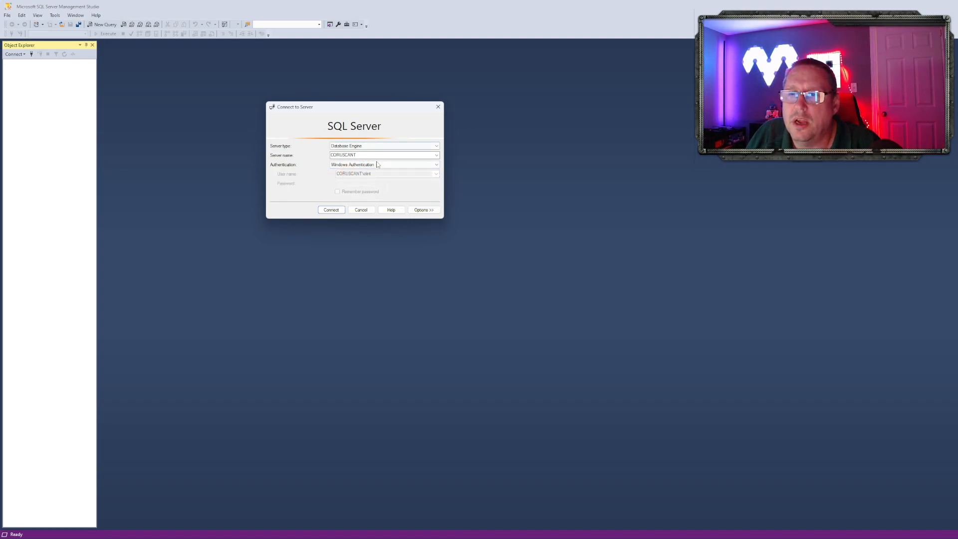
pyautogui.click(331, 208)
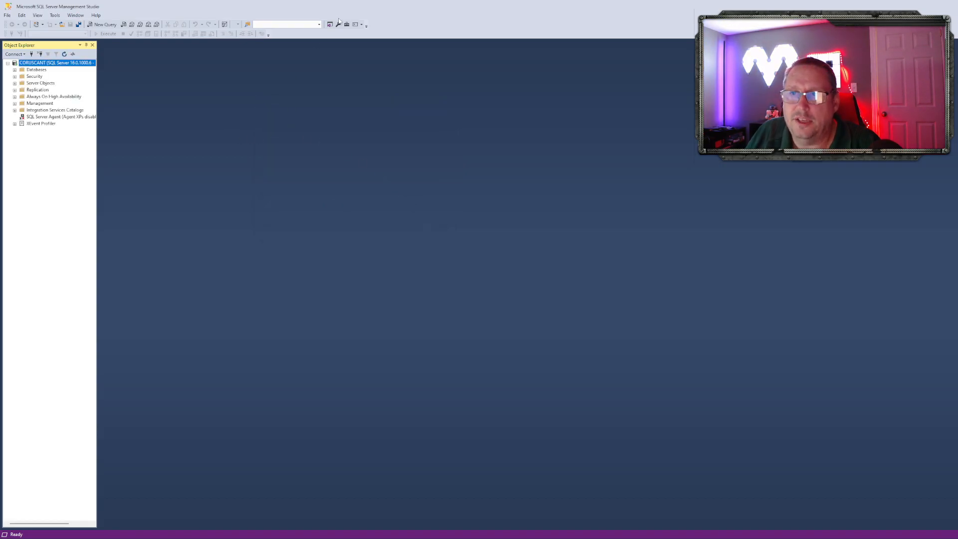
pyautogui.moveTo(344, 6); pyautogui.dragTo(337, 84)
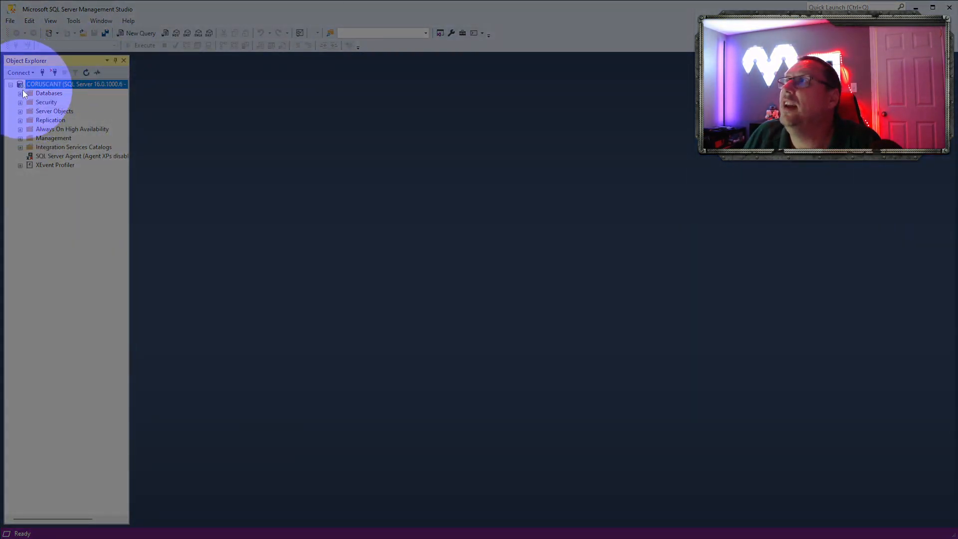
# Create a new database named TestSample on the CORUSCANT server with default settings and expand it in Object Explorer.
pyautogui.click(44, 86)
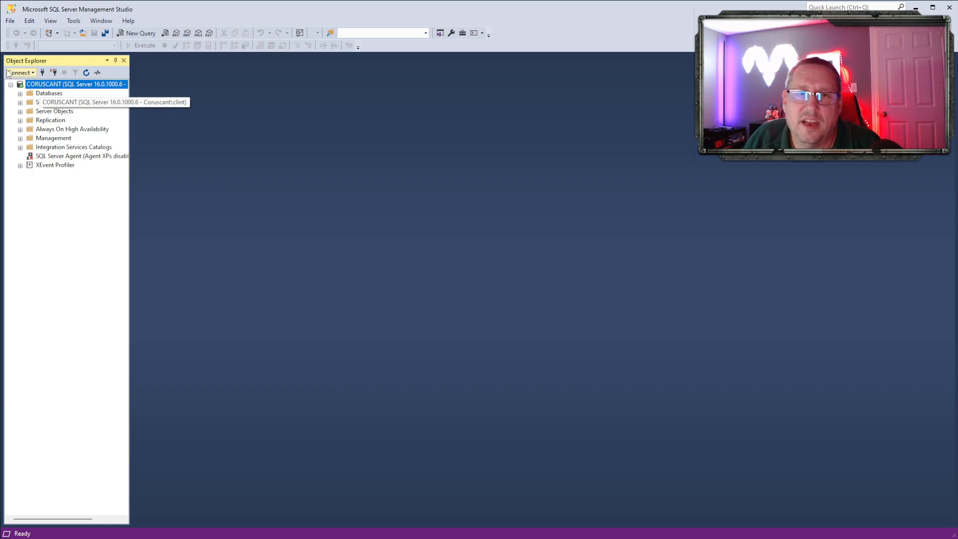
pyautogui.click(20, 94)
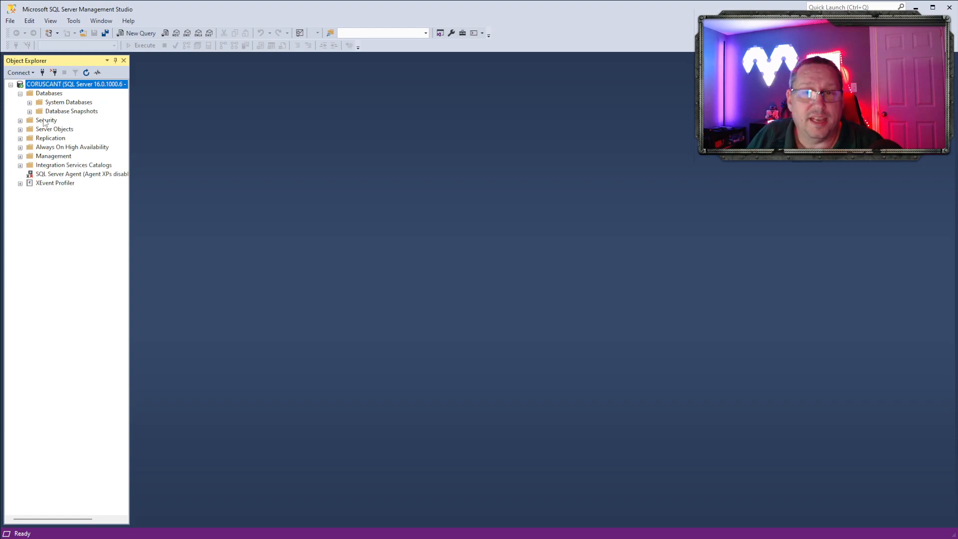
pyautogui.rightClick(50, 93)
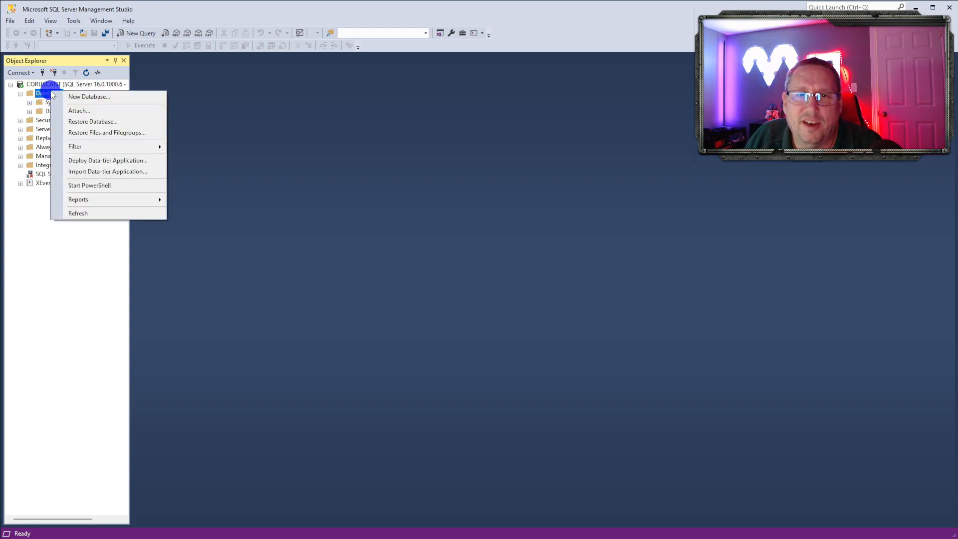
pyautogui.click(87, 98)
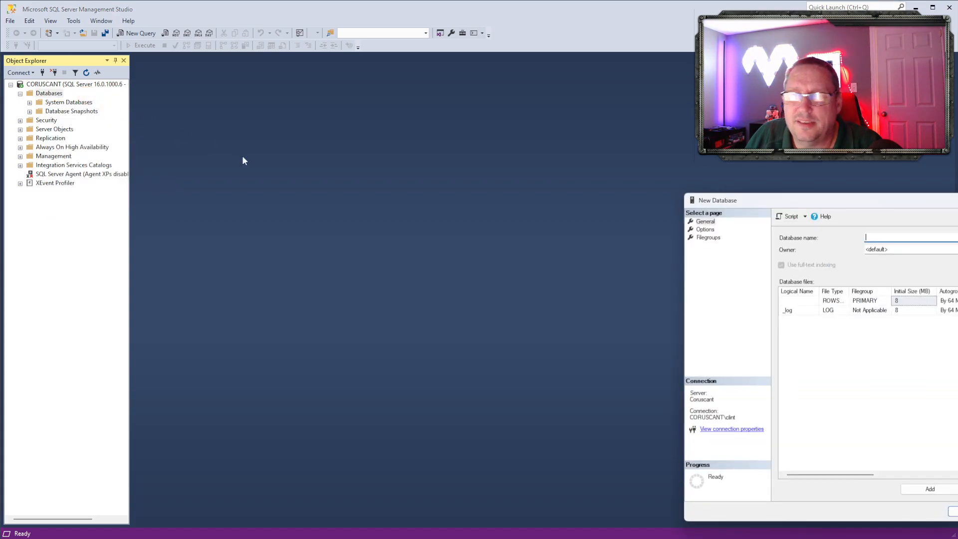
pyautogui.moveTo(783, 202); pyautogui.dragTo(364, 131)
pyautogui.click(463, 164)
pyautogui.write('TestSample')
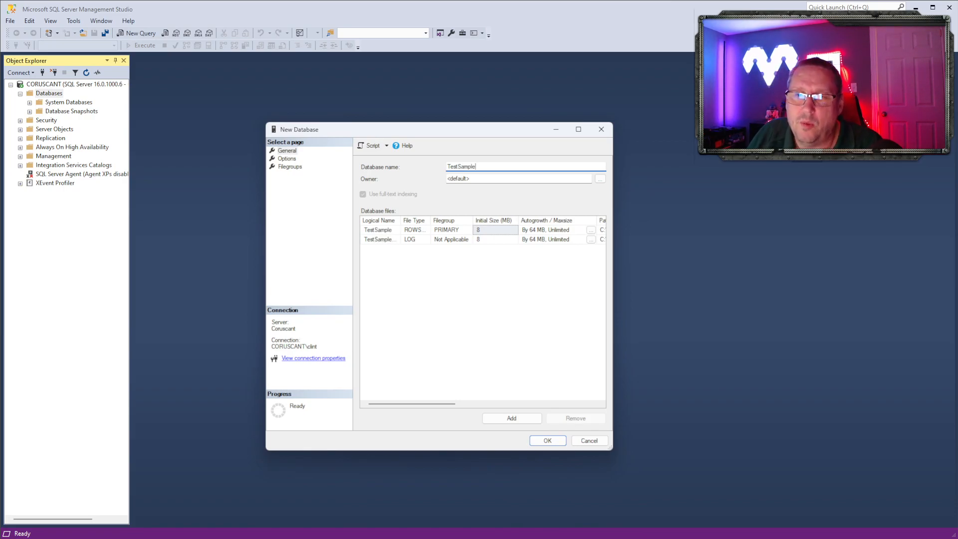
pyautogui.click(547, 441)
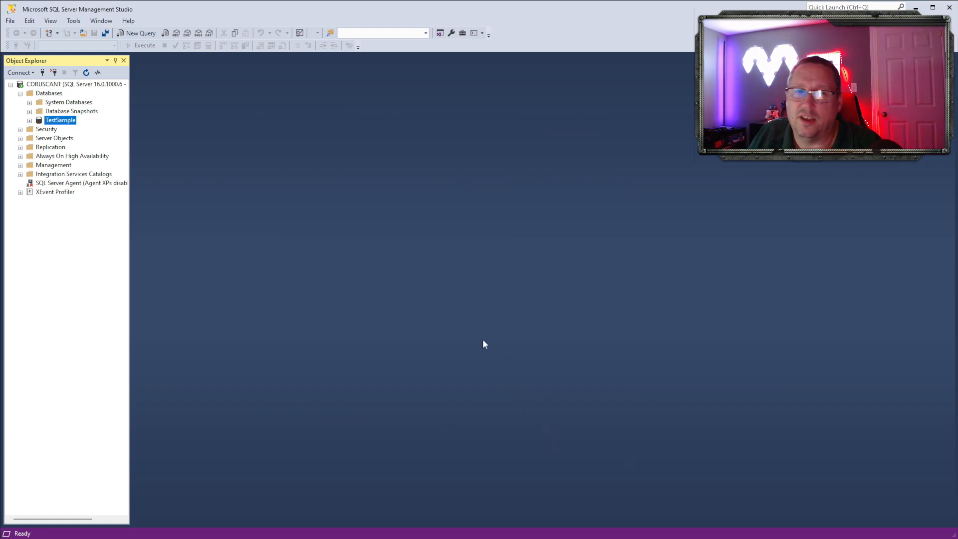
pyautogui.click(30, 120)
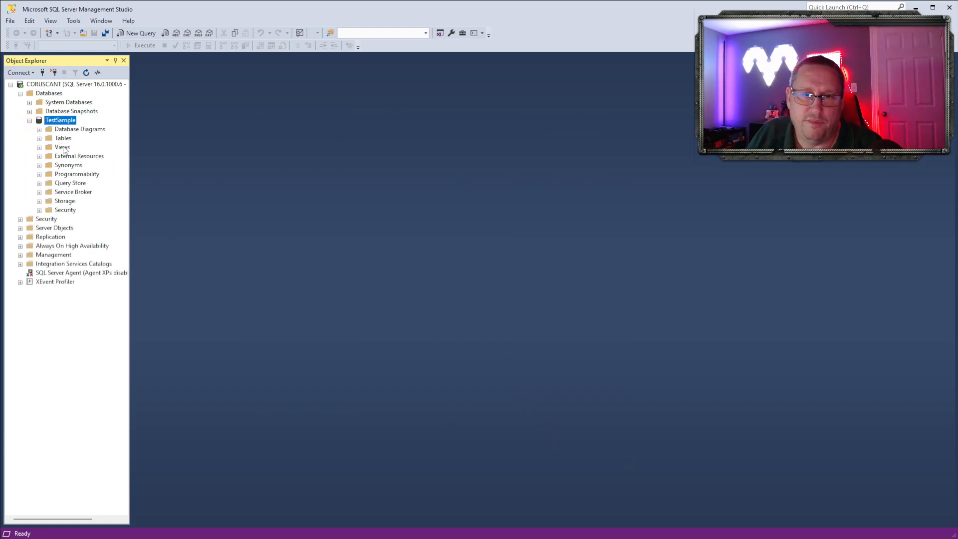